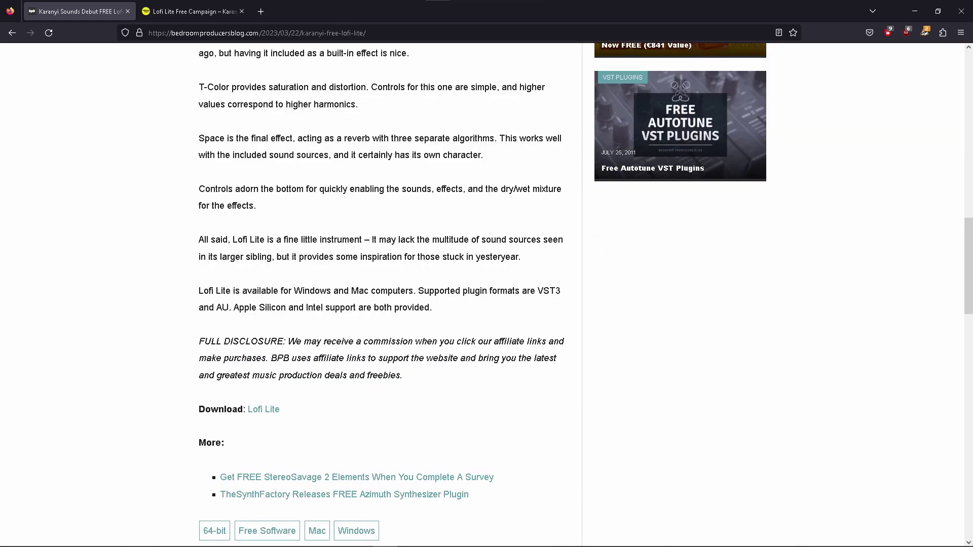
# Step: Switch to the Karanyi Sounds Lofi Lite campaign page and scroll down to the newsletter sign-up steps
pyautogui.hotkey('ctrl', 'Tab')
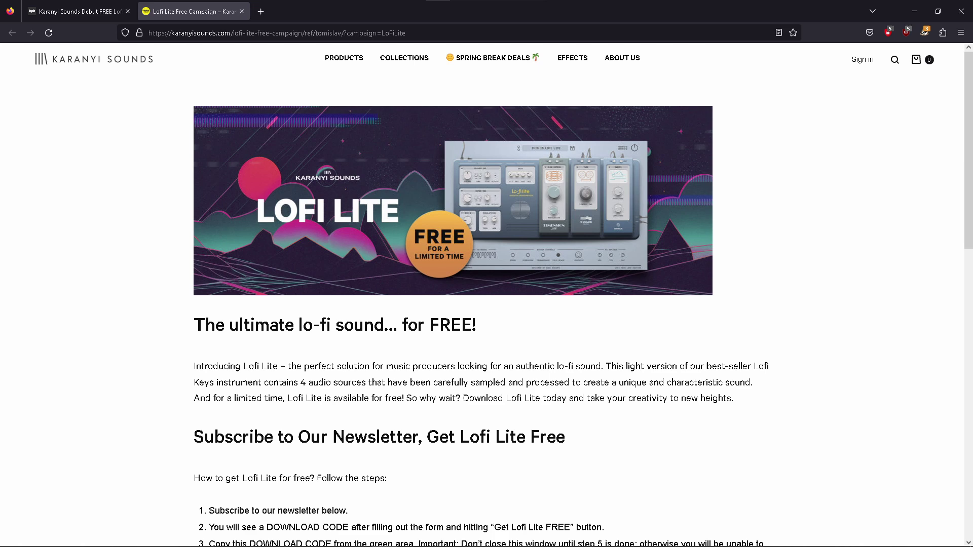
pyautogui.scroll(-6, 487, 294)
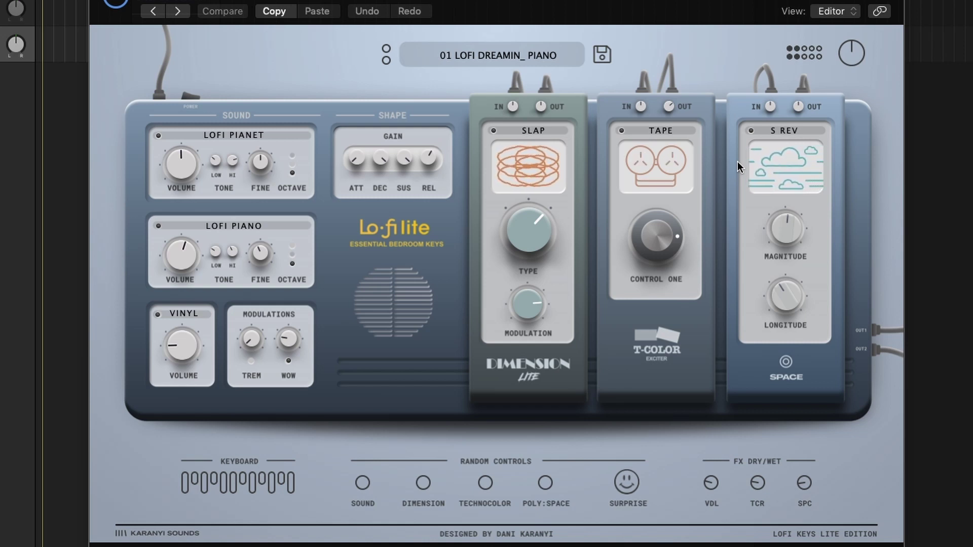
# Step: Load the KEYS _ WIRELESS PIANO preset and turn its CAS B source volume down low
pyautogui.click(541, 52)
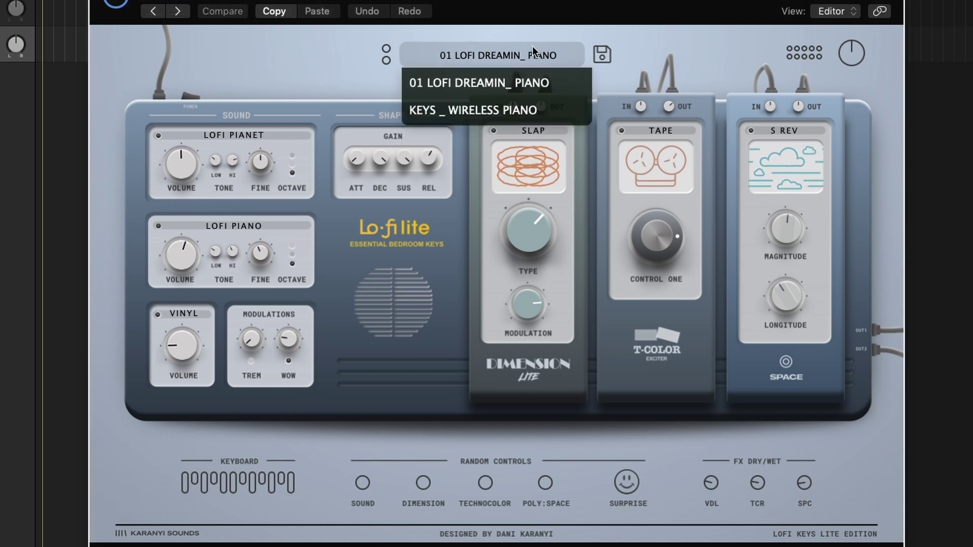
pyautogui.click(492, 110)
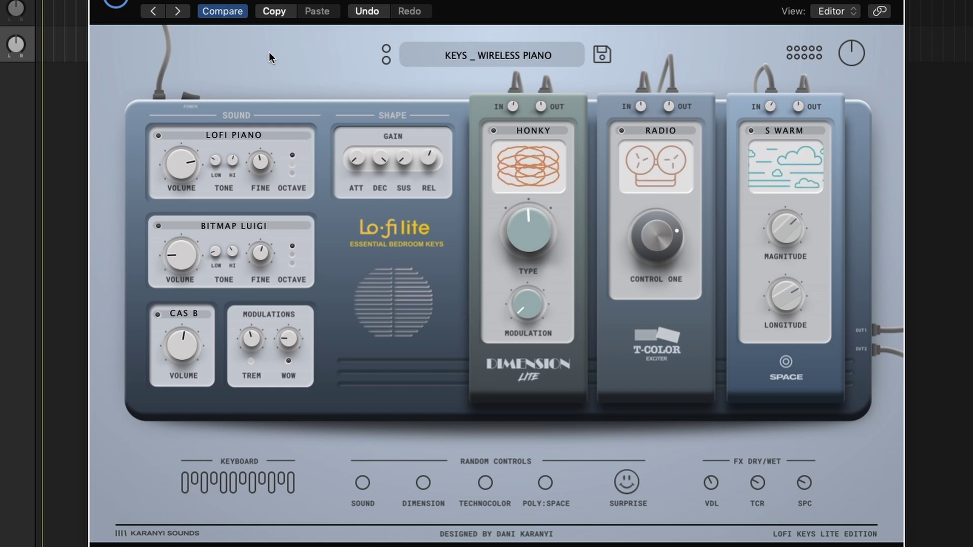
pyautogui.moveTo(178, 342); pyautogui.dragTo(199, 507)
# Step: Reload the 01 LOFI DREAMIN_ PIANO preset and swap the top LOFI PIANET source for BITMAP LUIGI
pyautogui.click(500, 50)
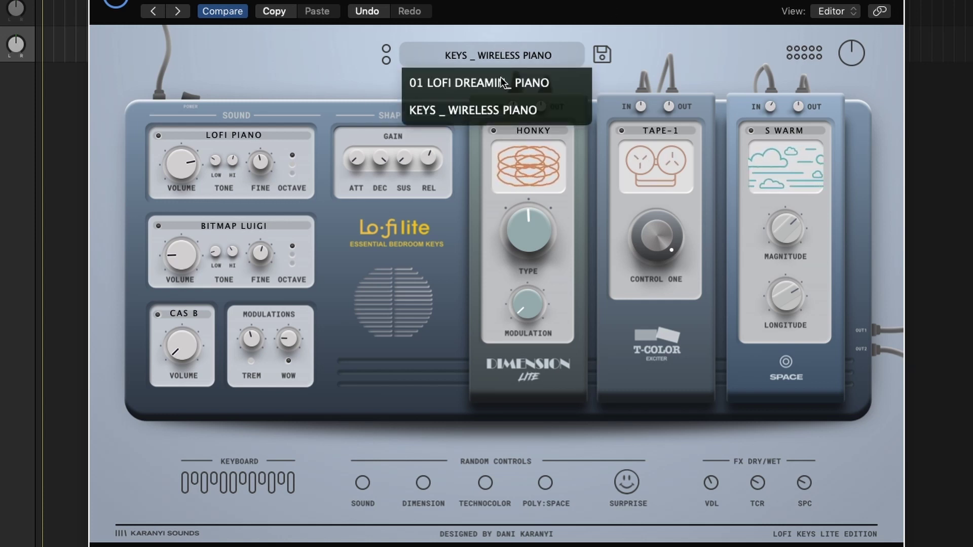
pyautogui.click(501, 82)
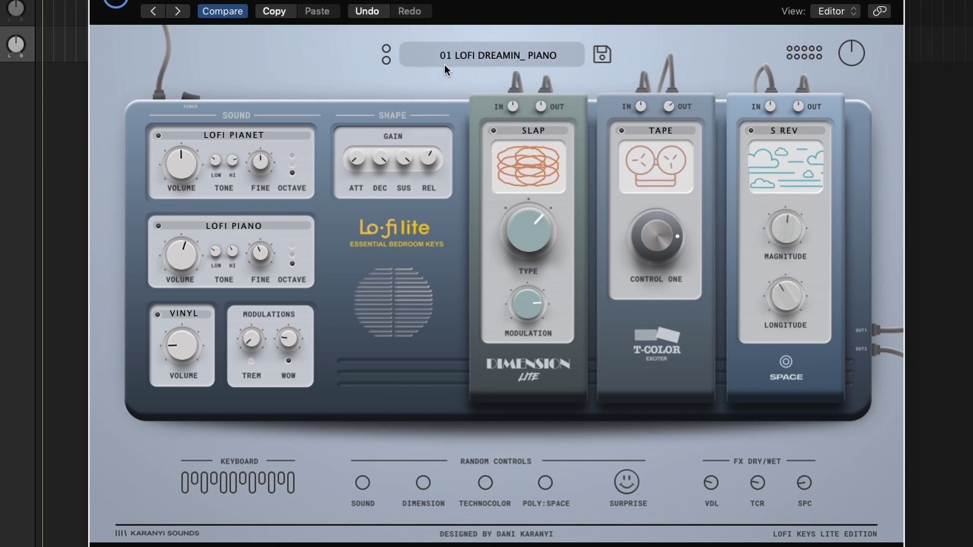
pyautogui.click(260, 138)
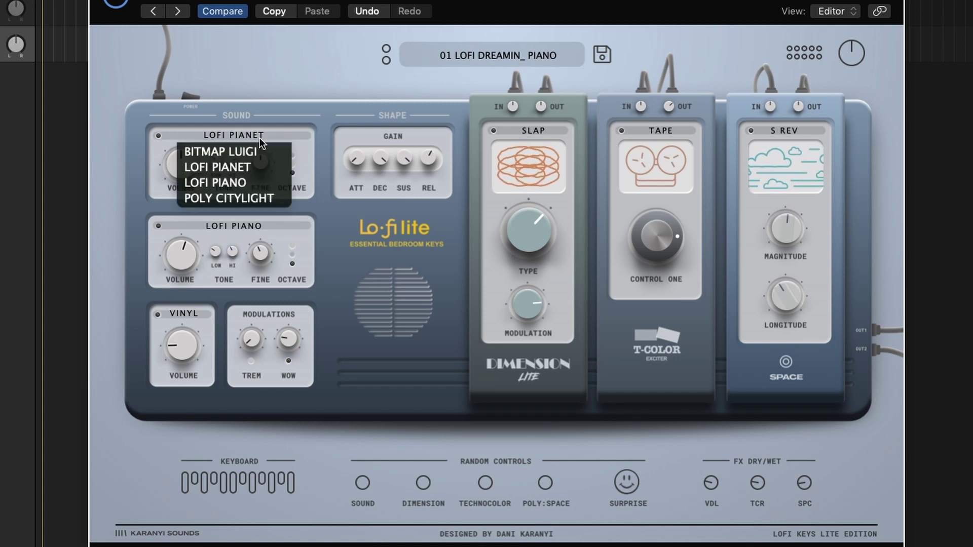
pyautogui.click(234, 152)
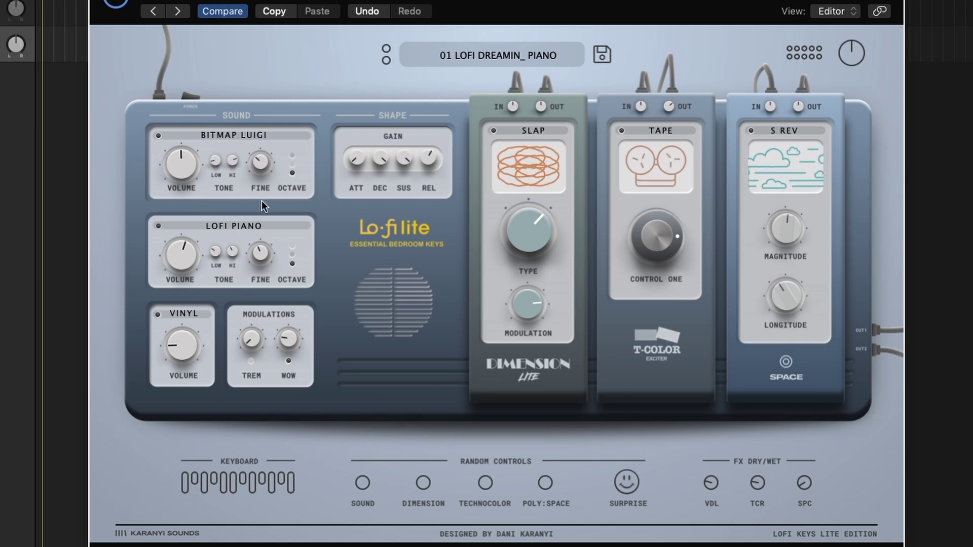
# Step: Raise the BITMAP LUIGI fine tuning and shift the source up an octave
pyautogui.moveTo(251, 168); pyautogui.dragTo(249, 121)
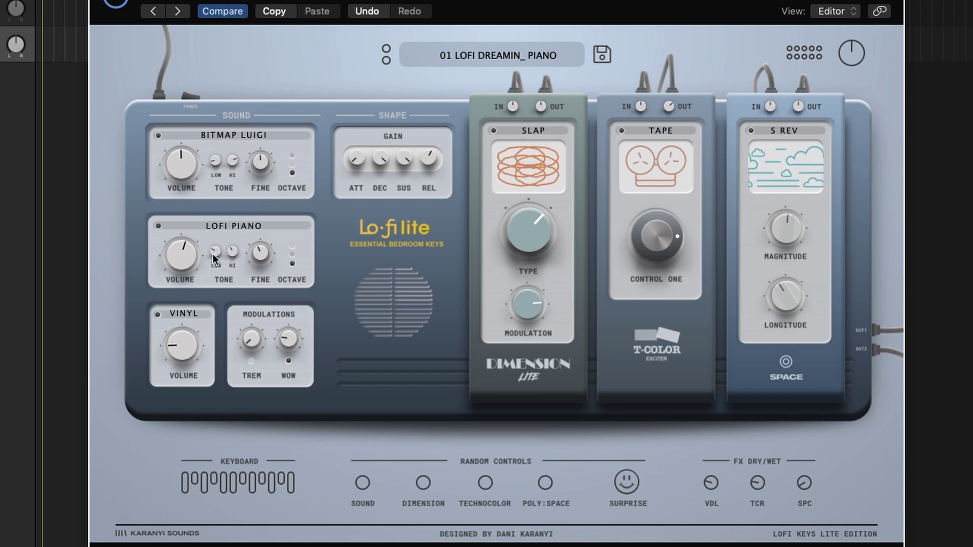
pyautogui.click(294, 167)
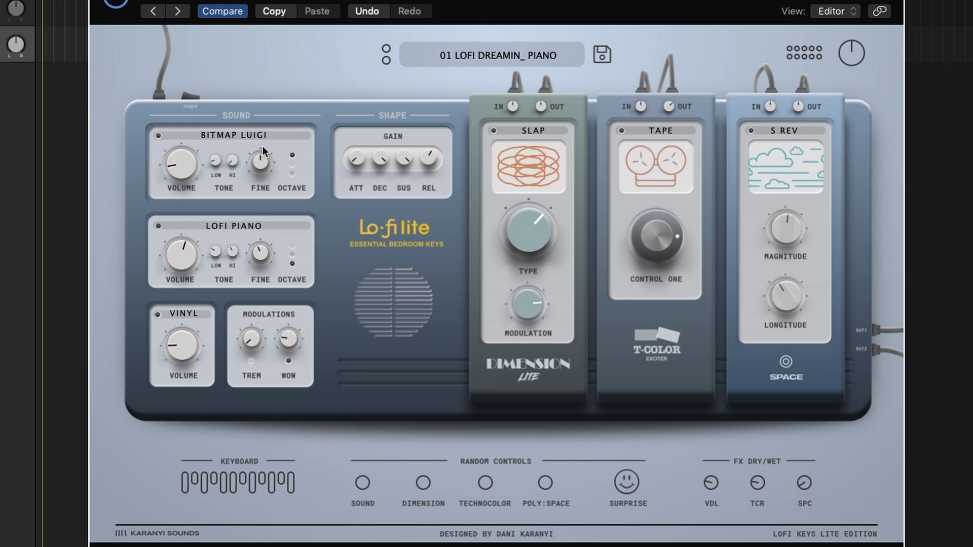
# Step: Replace BITMAP LUIGI with LOFI PIANO in the top slot and move it one octave step down
pyautogui.click(249, 135)
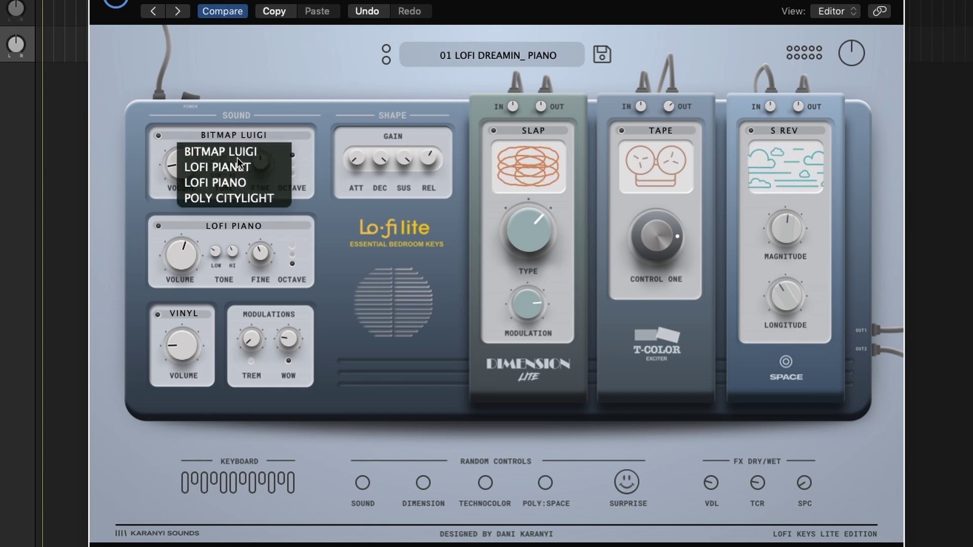
pyautogui.click(227, 184)
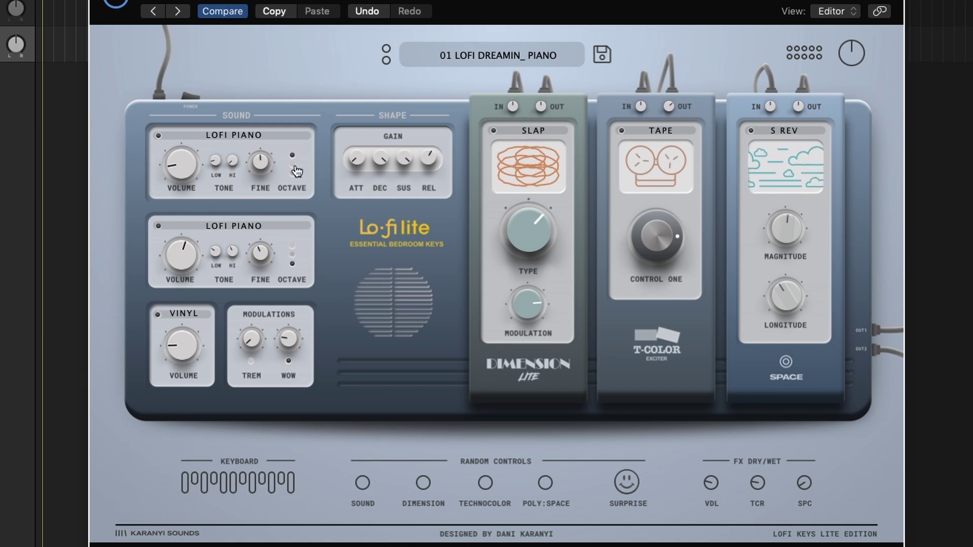
pyautogui.click(295, 170)
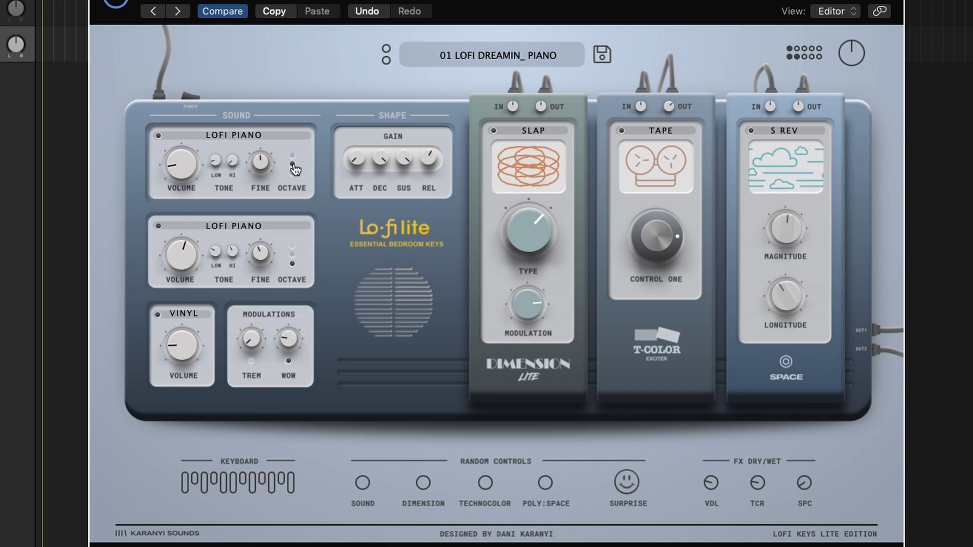
# Step: Swap the second LOFI PIANO source for POLY CITYLIGHT
pyautogui.click(247, 226)
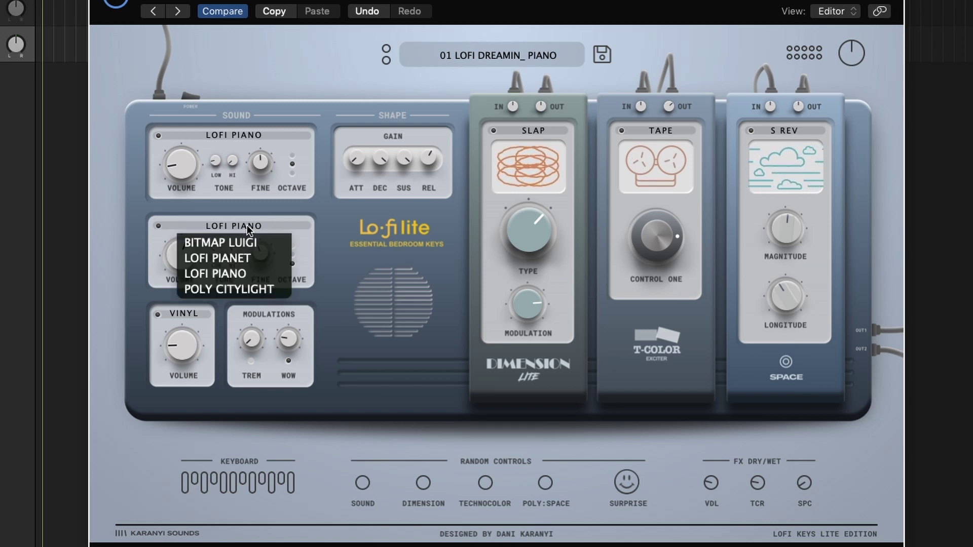
pyautogui.click(224, 290)
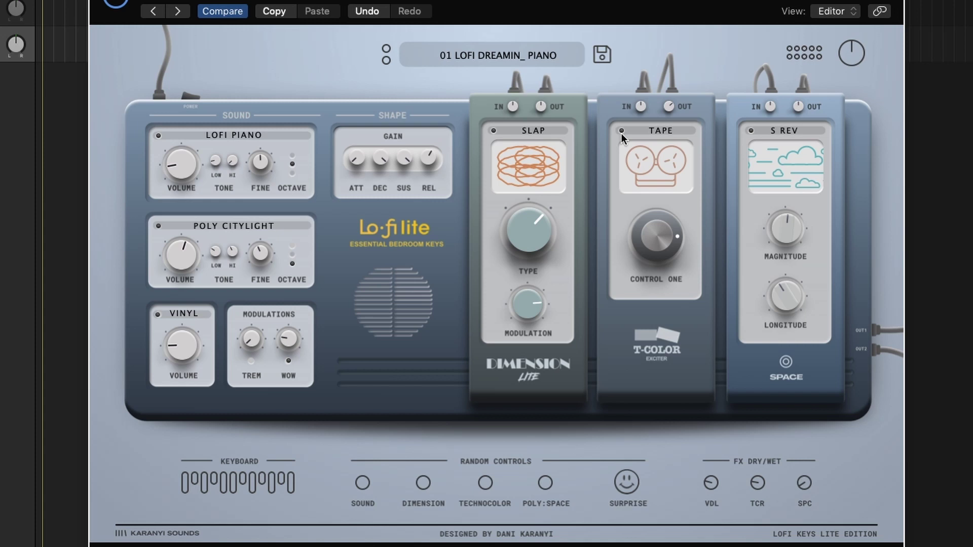
pyautogui.moveTo(743, 118)
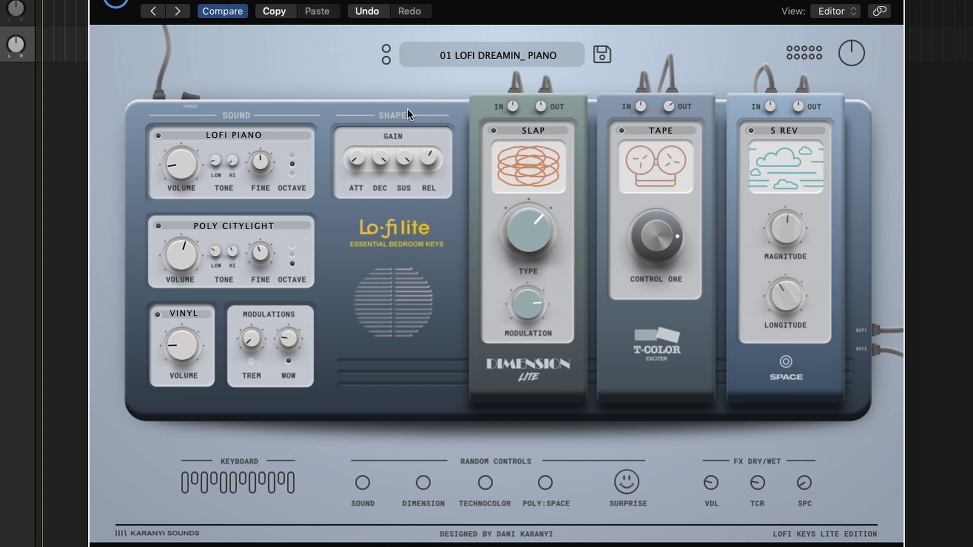
# Step: Tweak the WOW amount up and down, set a new TREM amount, then lower WOW again
pyautogui.moveTo(272, 330); pyautogui.dragTo(275, 308)
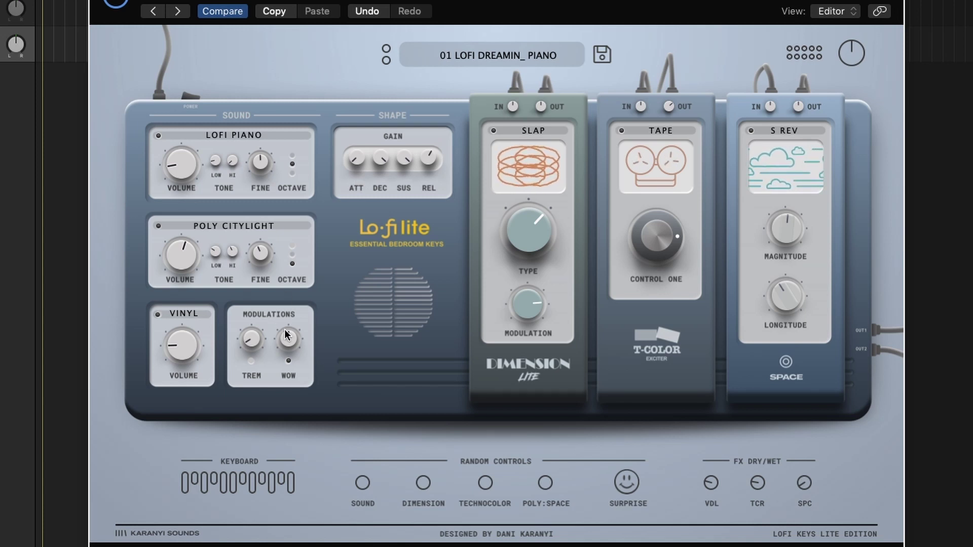
pyautogui.moveTo(288, 340); pyautogui.dragTo(293, 375)
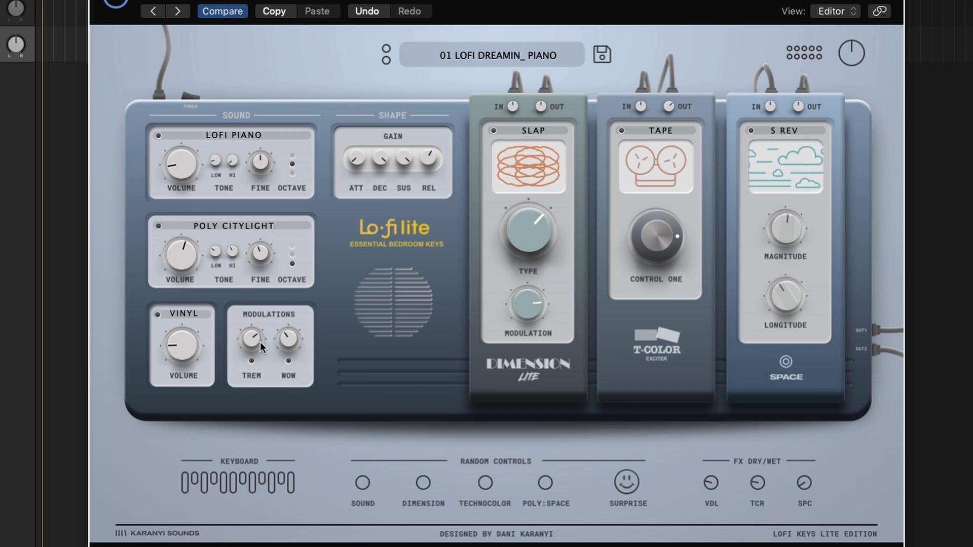
pyautogui.moveTo(260, 342); pyautogui.dragTo(276, 439)
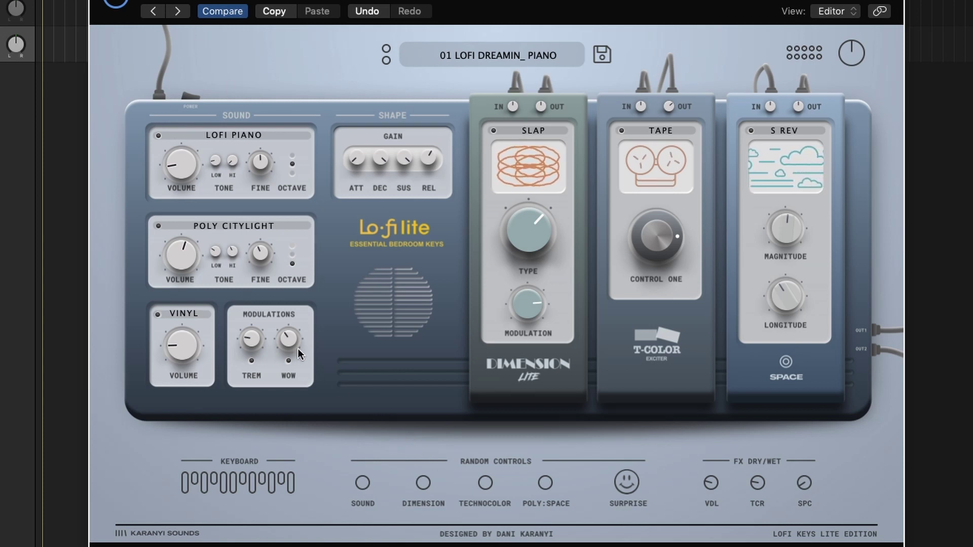
pyautogui.moveTo(298, 348); pyautogui.dragTo(312, 405)
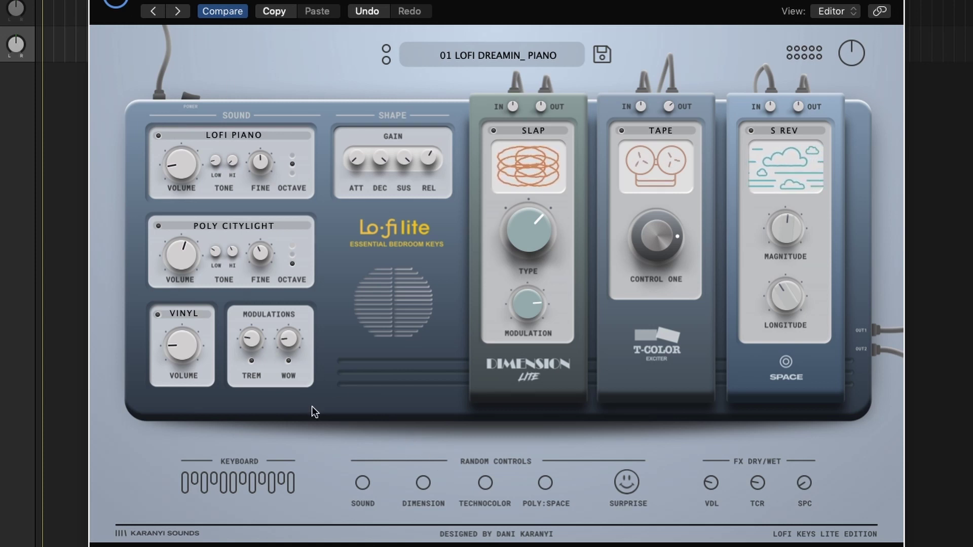
pyautogui.click(159, 315)
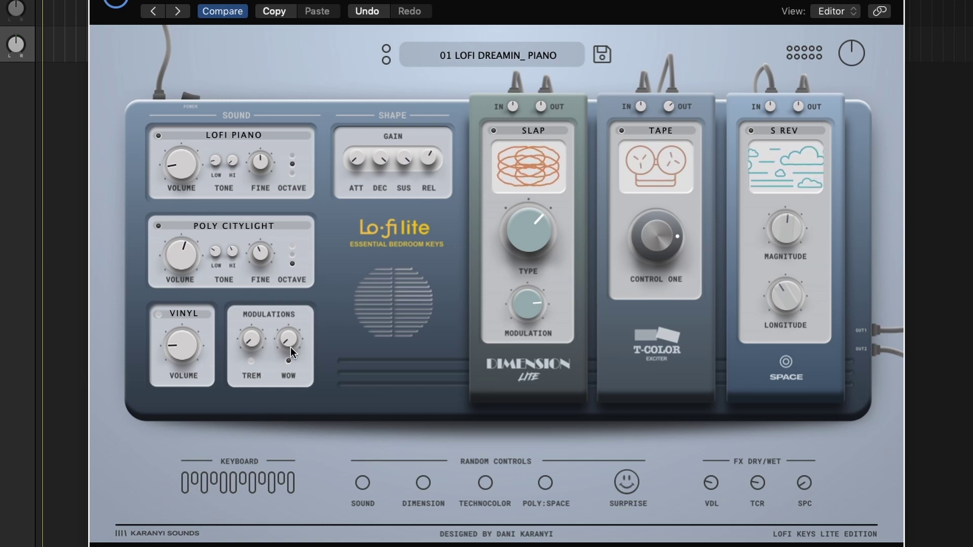
pyautogui.click(290, 360)
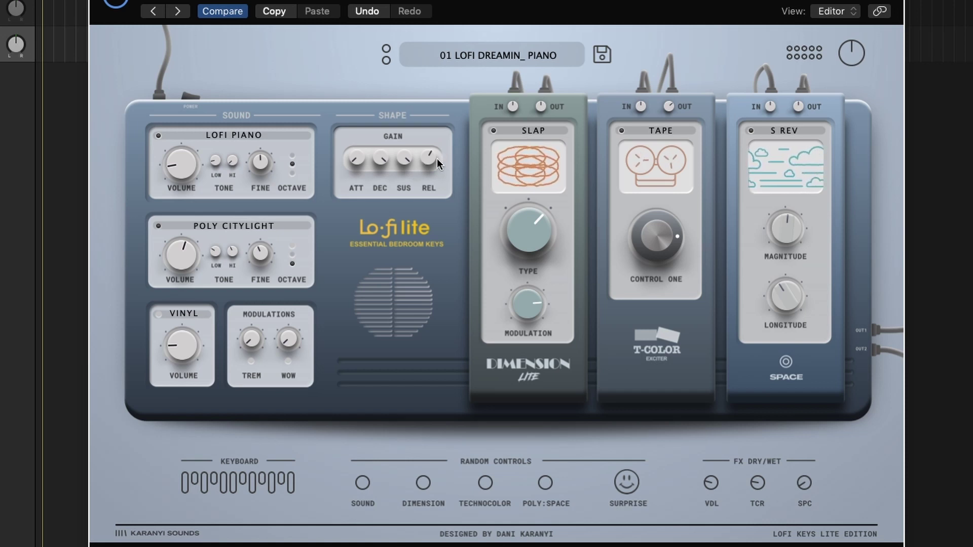
pyautogui.moveTo(431, 159); pyautogui.dragTo(463, 260)
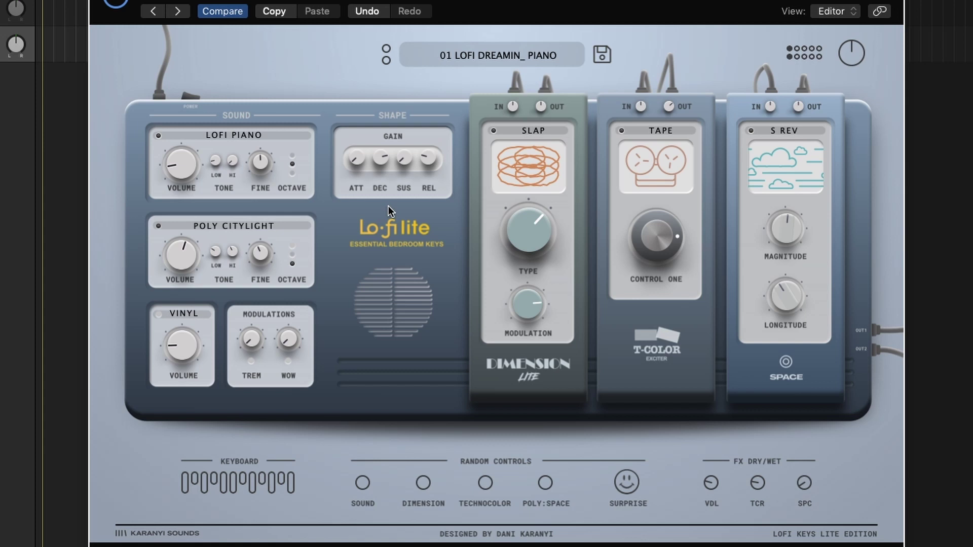
pyautogui.moveTo(388, 206)
pyautogui.mouseDown()
pyautogui.moveTo(409, 300)
pyautogui.moveTo(394, 196)
pyautogui.mouseUp()
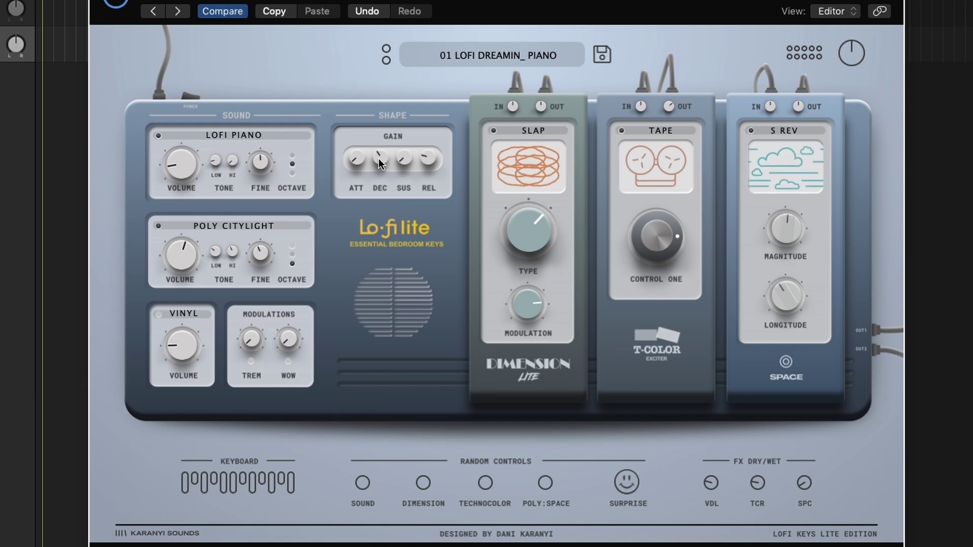
# Step: Turn the Dimension Lite TYPE amount down, keep SLAP as the type, and lower MODULATION to about one o'clock
pyautogui.moveTo(528, 230); pyautogui.dragTo(576, 250)
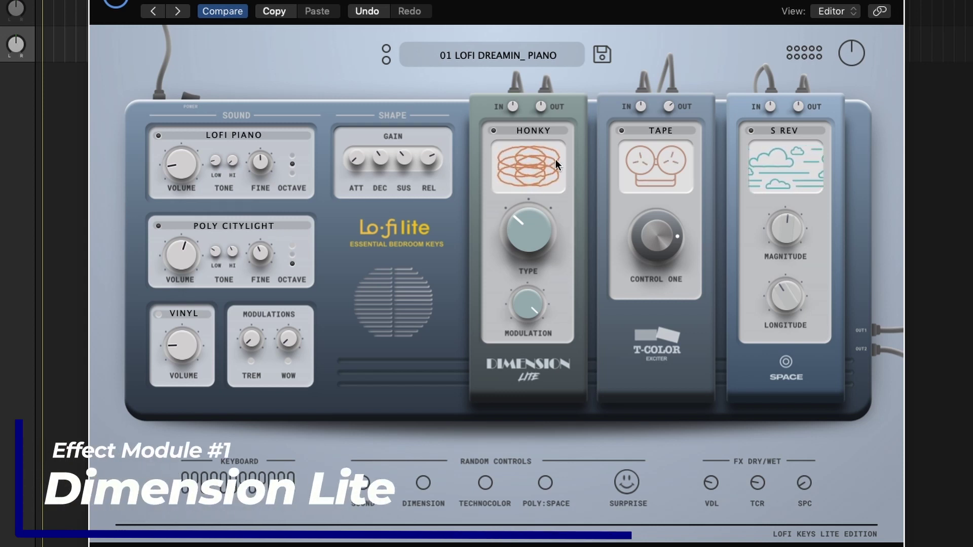
pyautogui.click(531, 131)
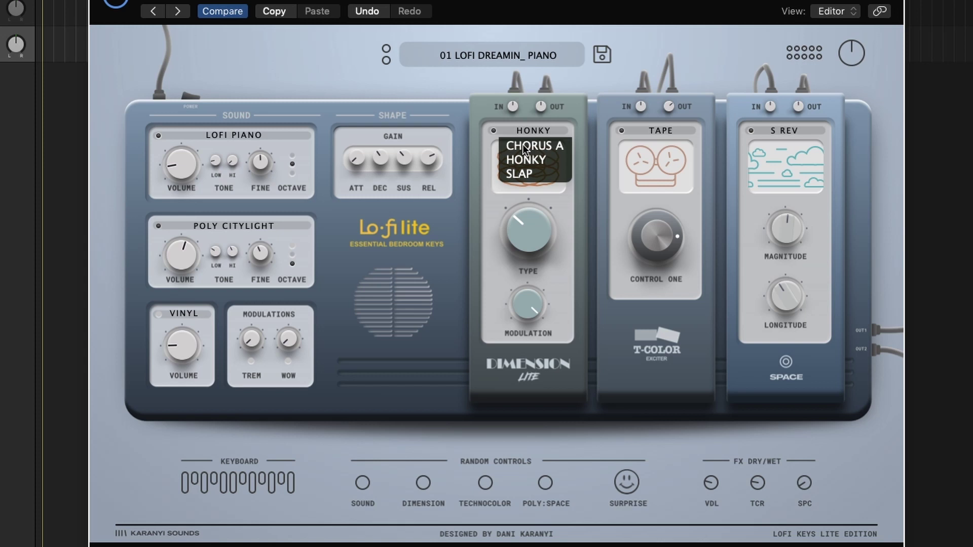
pyautogui.click(525, 174)
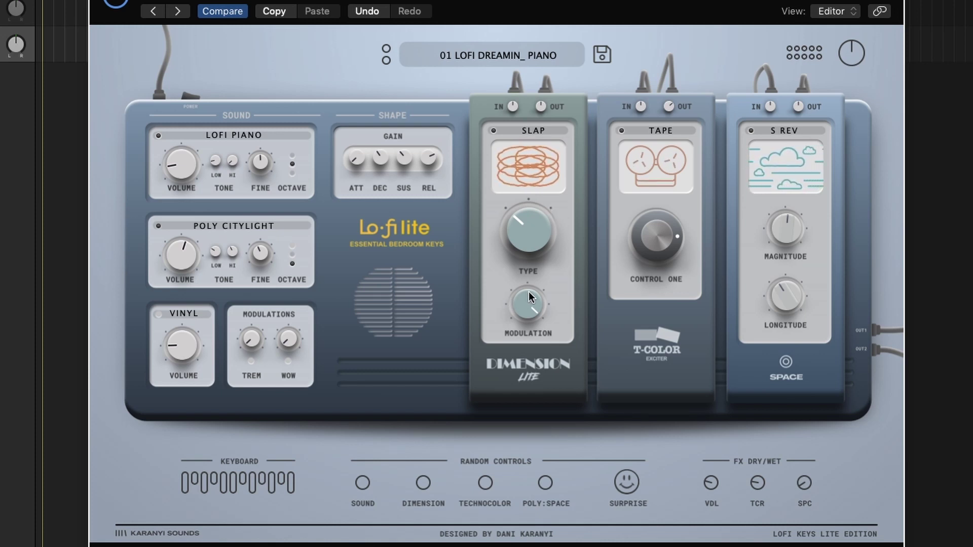
pyautogui.moveTo(528, 291); pyautogui.dragTo(551, 384)
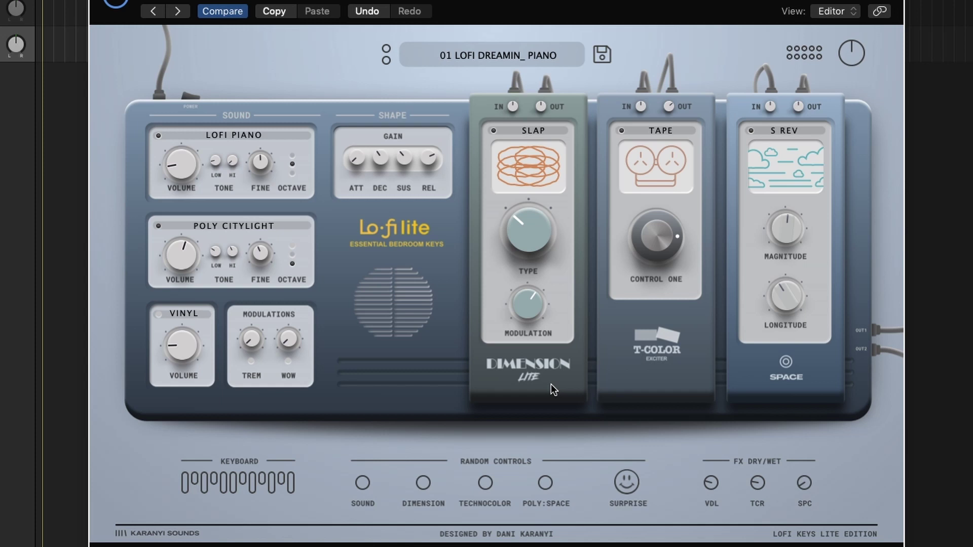
pyautogui.click(533, 136)
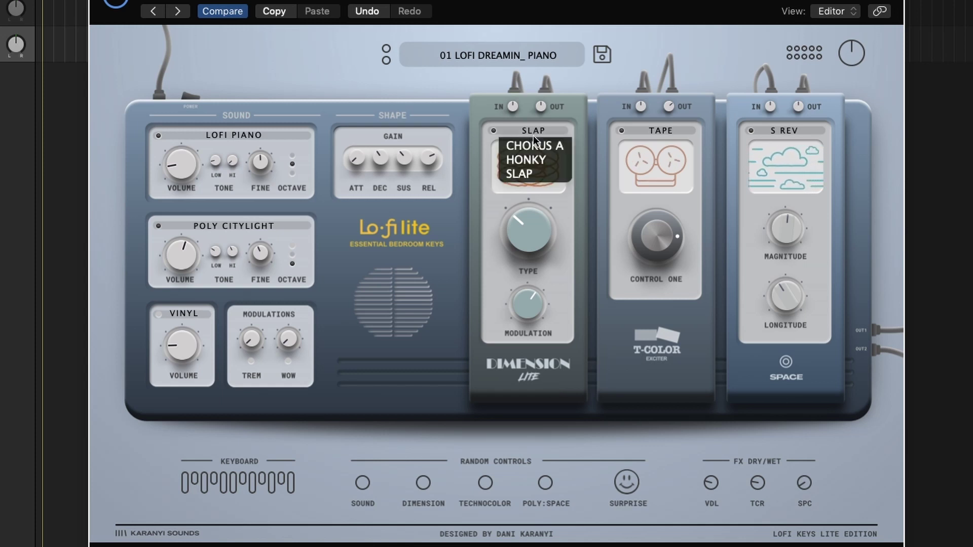
pyautogui.click(555, 220)
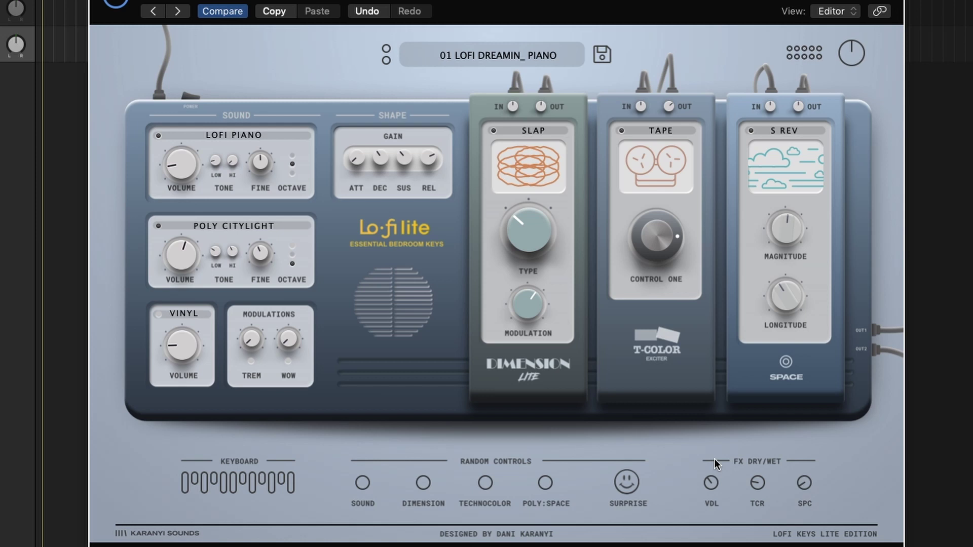
# Step: Turn the VDL knob in FX DRY/WET clockwise to about two o'clock
pyautogui.moveTo(714, 462); pyautogui.dragTo(723, 397)
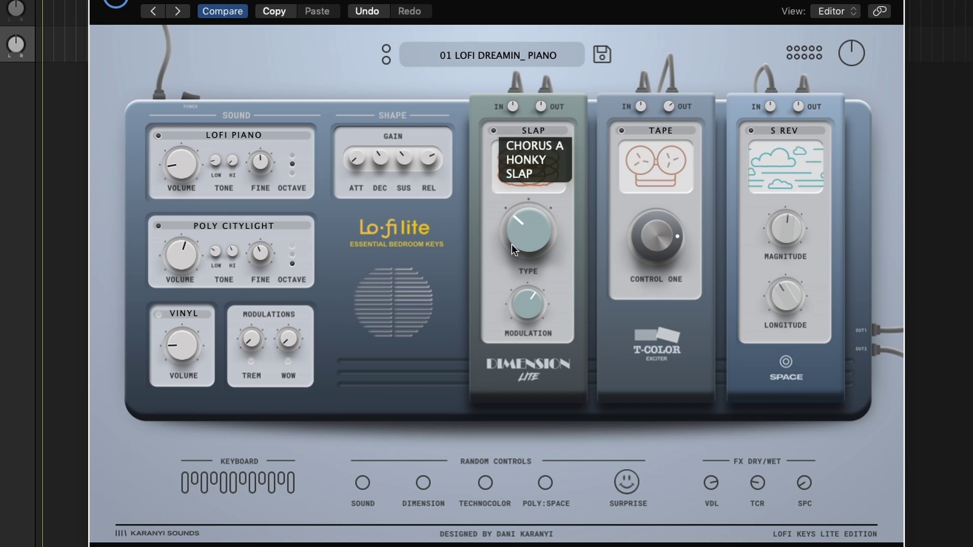
# Step: Push the SLAP TYPE amount to about one o'clock and lower the Dimension MODULATION amount
pyautogui.moveTo(546, 227); pyautogui.dragTo(548, 175)
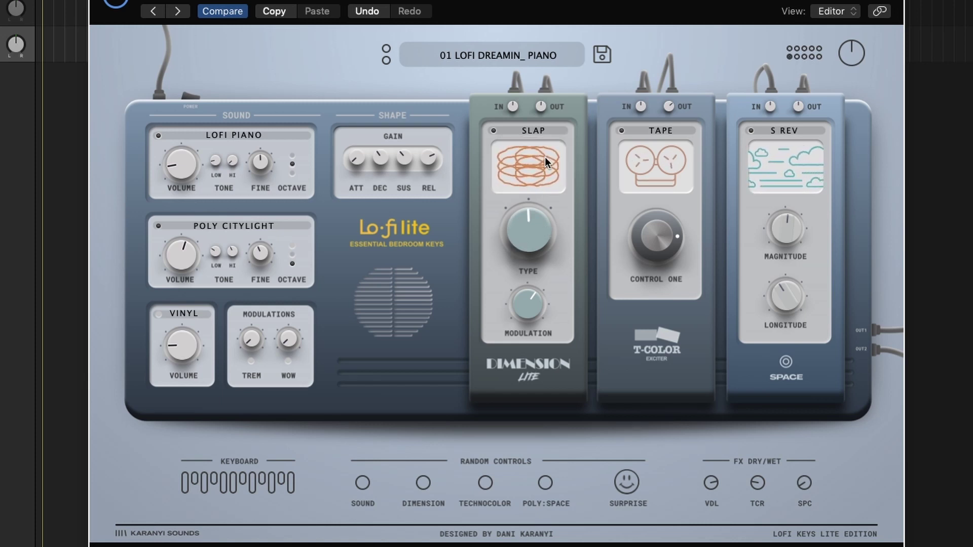
pyautogui.moveTo(535, 216); pyautogui.dragTo(557, 114)
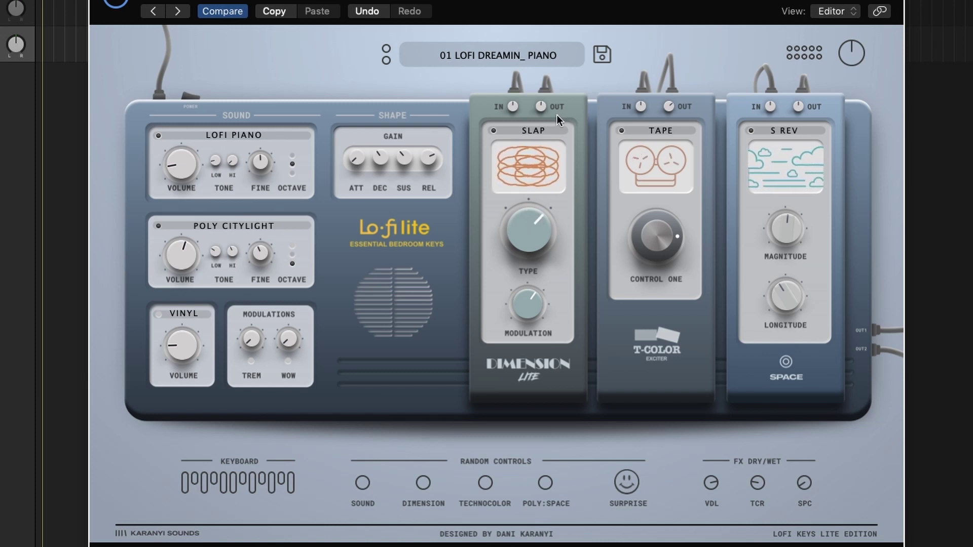
pyautogui.moveTo(528, 308); pyautogui.dragTo(567, 238)
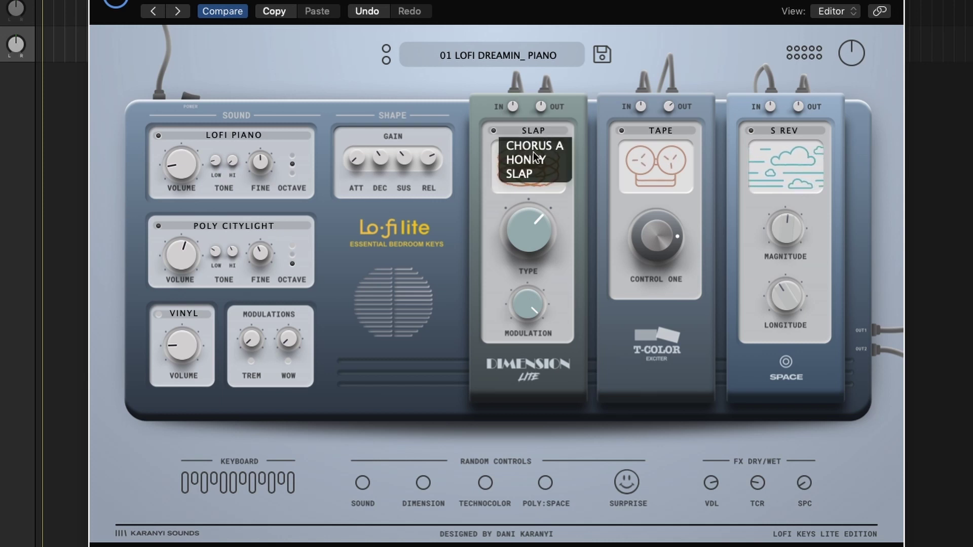
# Step: Try CHORUS A on Dimension Lite, lower its MODULATION, then reset and raise TYPE to about one o'clock
pyautogui.click(536, 145)
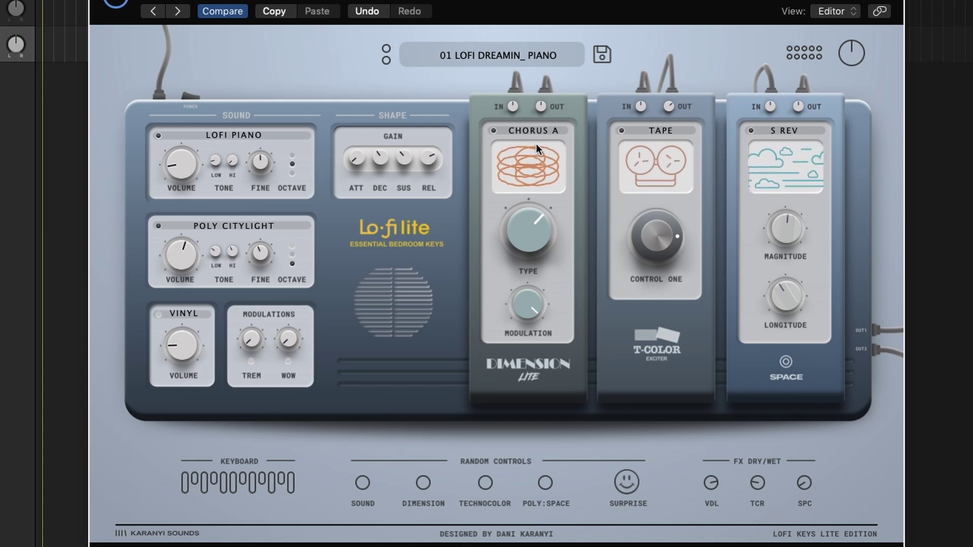
pyautogui.moveTo(521, 290); pyautogui.dragTo(534, 240)
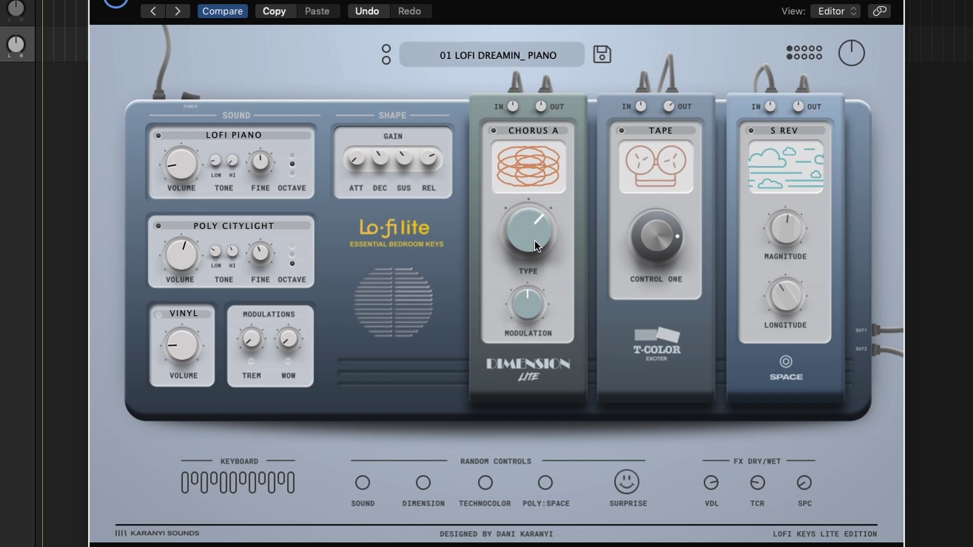
pyautogui.moveTo(540, 279); pyautogui.dragTo(546, 302)
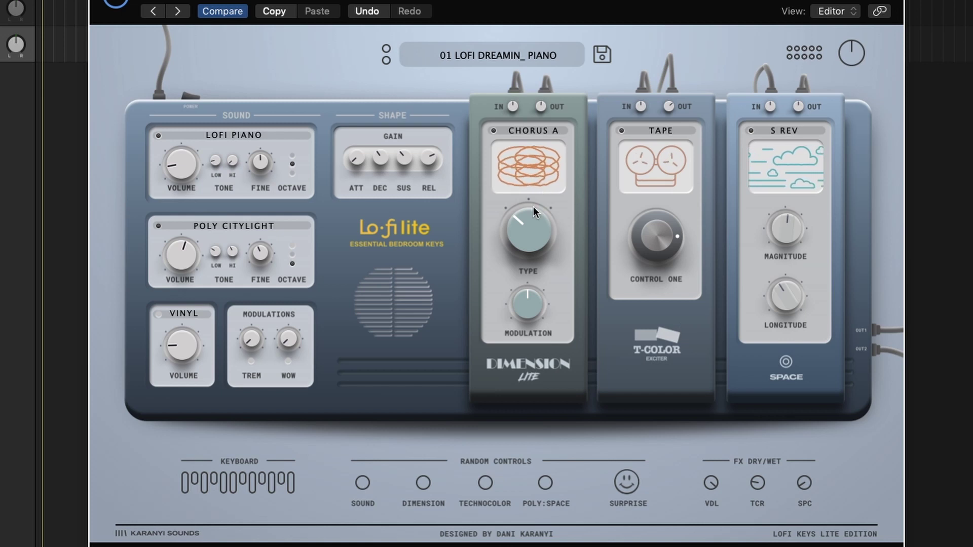
pyautogui.doubleClick(528, 219)
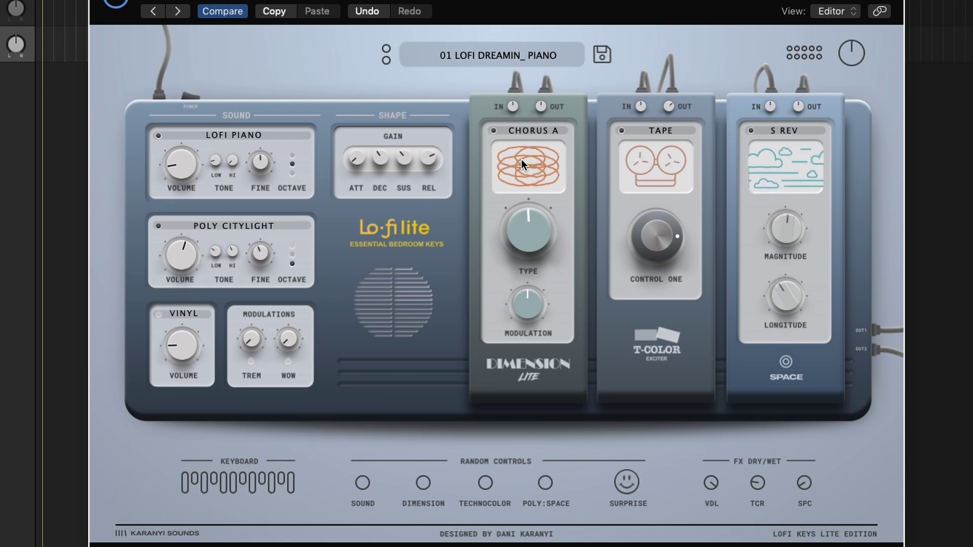
pyautogui.moveTo(527, 214); pyautogui.dragTo(533, 92)
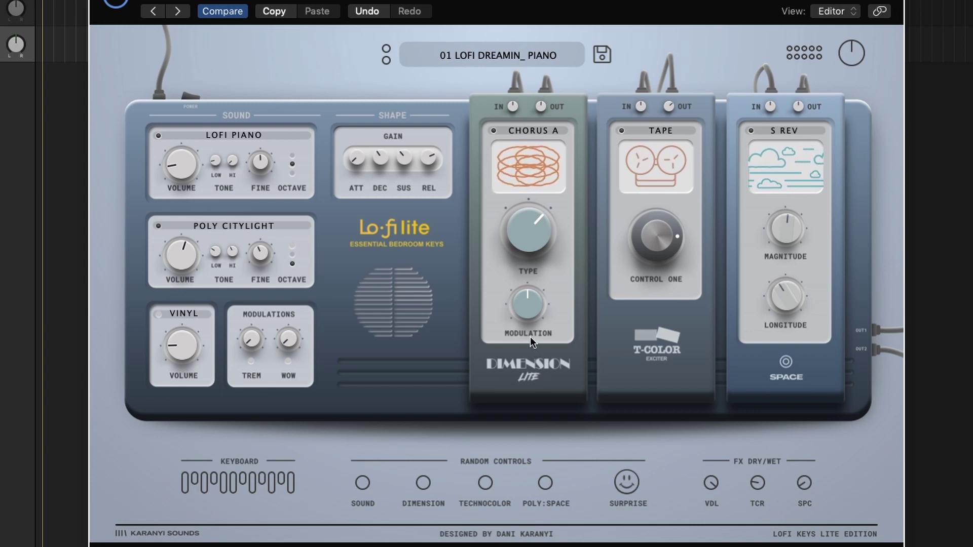
pyautogui.click(528, 127)
# Step: Switch Dimension Lite to HONKY and turn its TYPE amount down below centre, to about ten o'clock
pyautogui.click(521, 154)
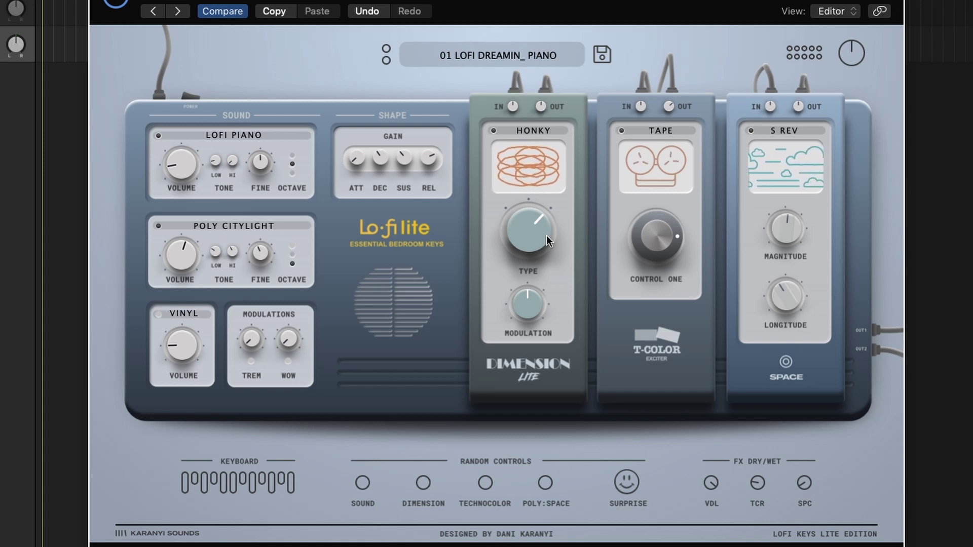
pyautogui.moveTo(545, 249); pyautogui.dragTo(548, 285)
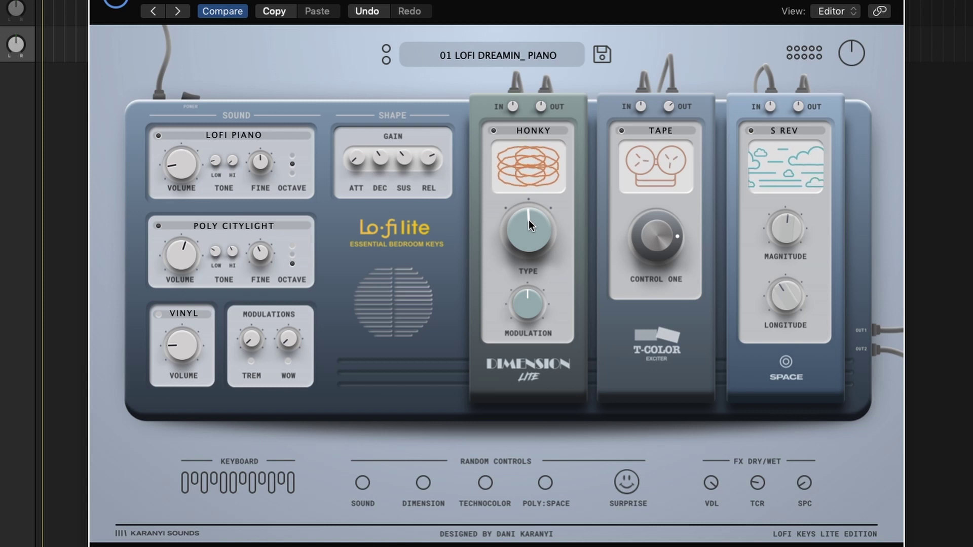
pyautogui.moveTo(527, 220); pyautogui.dragTo(511, 247)
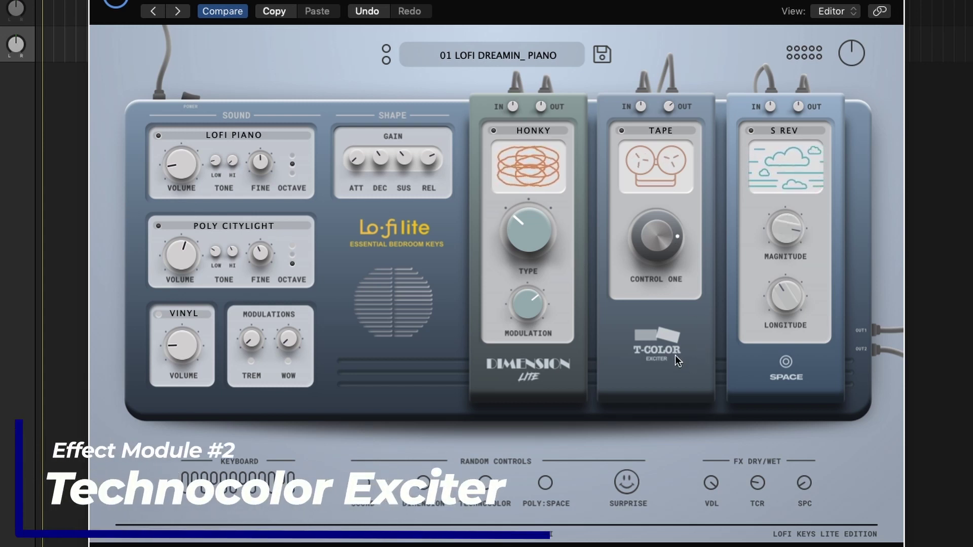
# Step: Set the T-Color exciter to RADIO-1, raise TCR dry/wet, and turn CONTROL ONE down to about eight o'clock
pyautogui.click(660, 130)
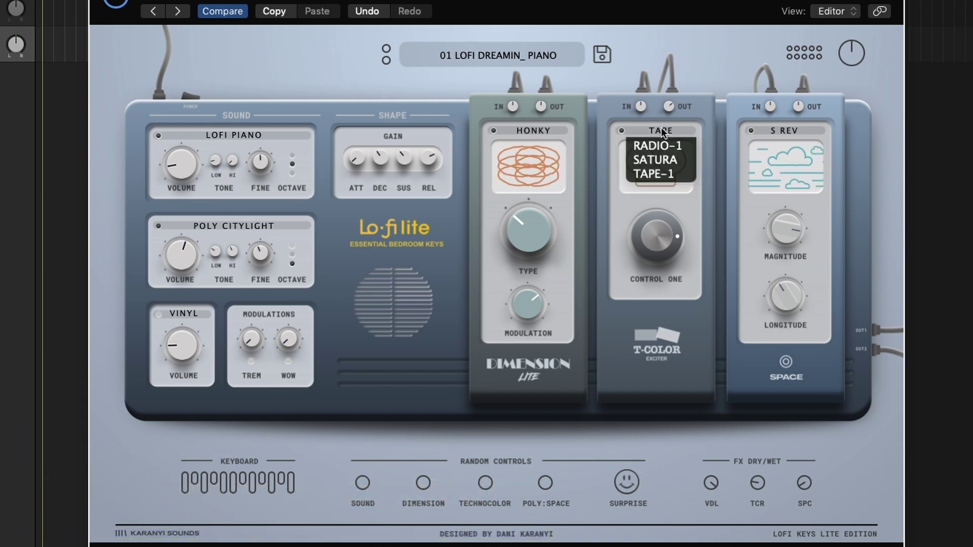
pyautogui.click(664, 147)
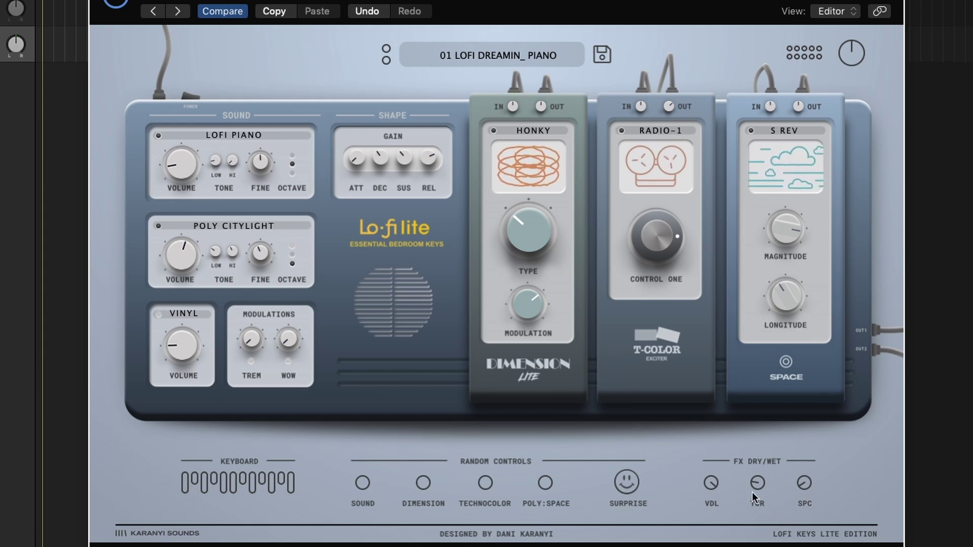
pyautogui.moveTo(752, 491); pyautogui.dragTo(757, 469)
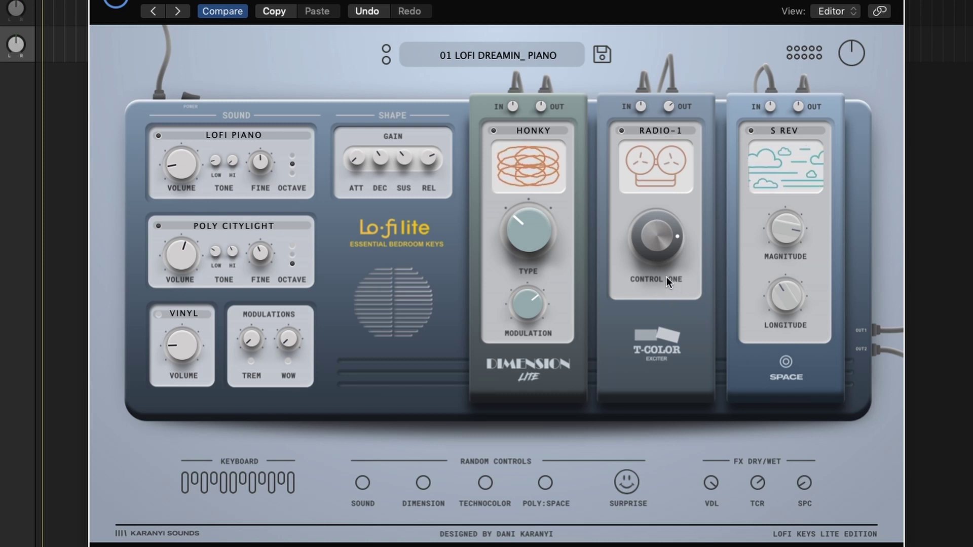
pyautogui.moveTo(664, 250); pyautogui.dragTo(700, 419)
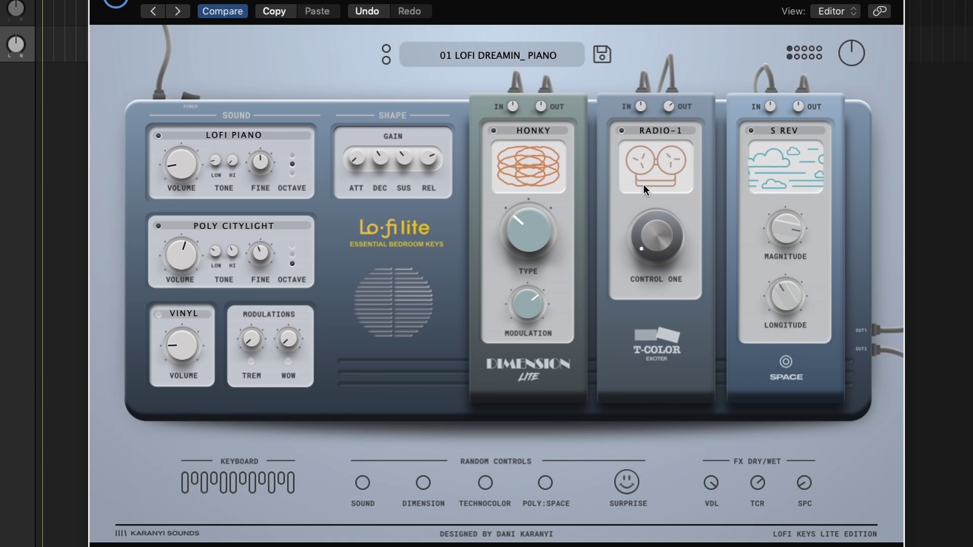
# Step: Try SATURA on the T-Color exciter while adjusting CONTROL ONE, then settle on TAPE-1
pyautogui.moveTo(642, 184); pyautogui.dragTo(647, 123)
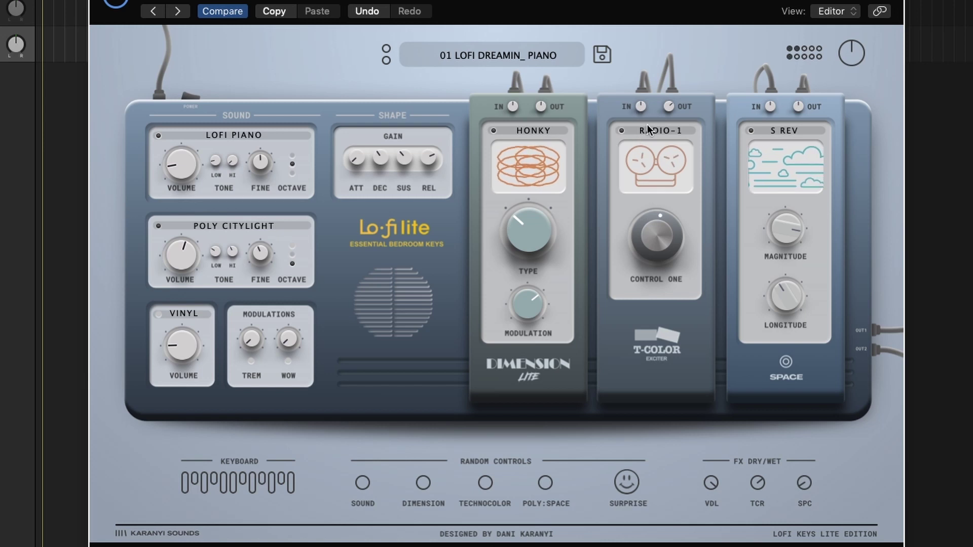
pyautogui.click(651, 133)
pyautogui.click(662, 160)
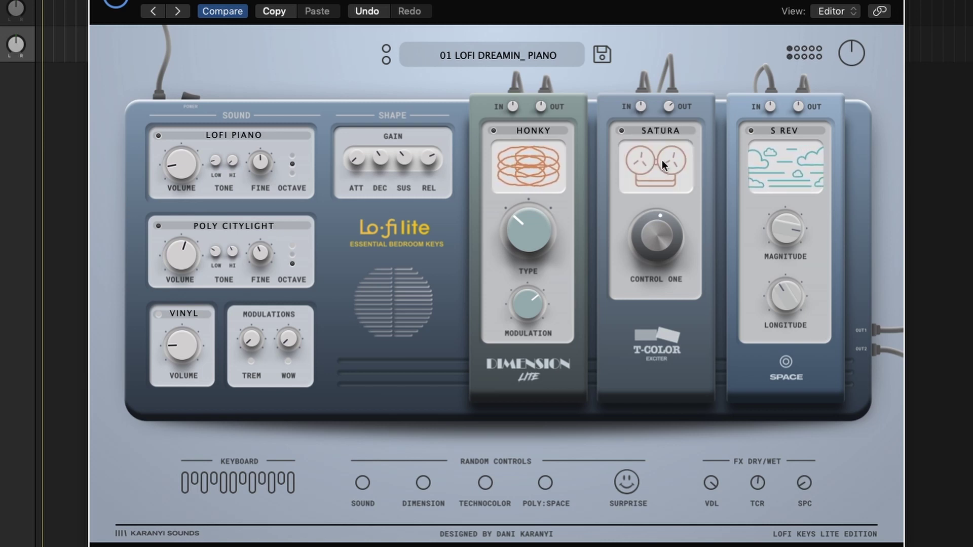
pyautogui.moveTo(651, 222); pyautogui.dragTo(627, 3)
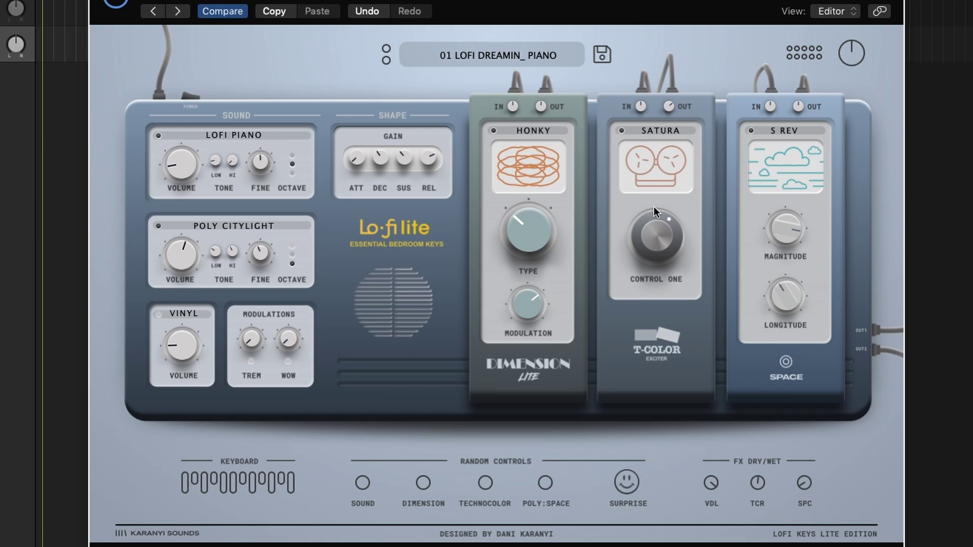
pyautogui.moveTo(654, 207)
pyautogui.mouseDown()
pyautogui.moveTo(717, 414)
pyautogui.moveTo(652, 212)
pyautogui.mouseUp()
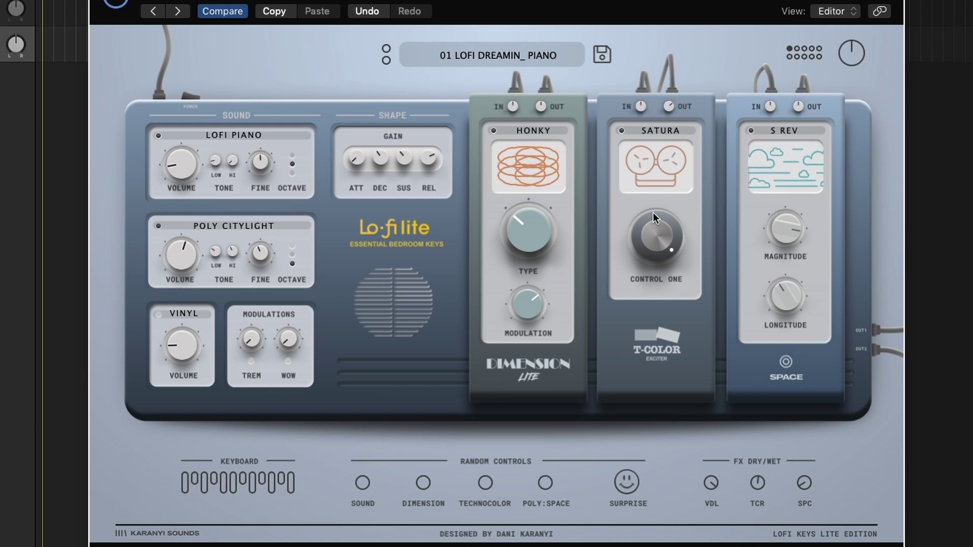
pyautogui.click(667, 150)
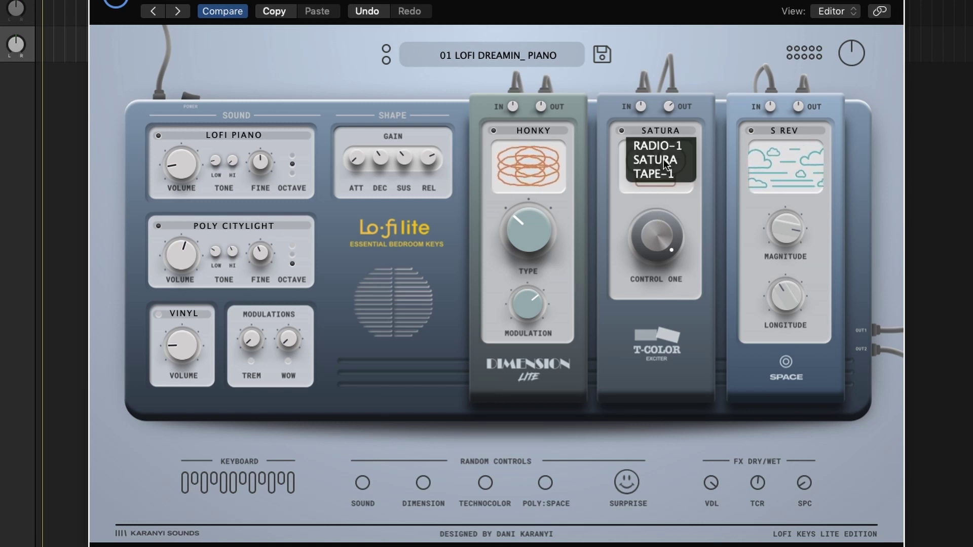
pyautogui.click(652, 171)
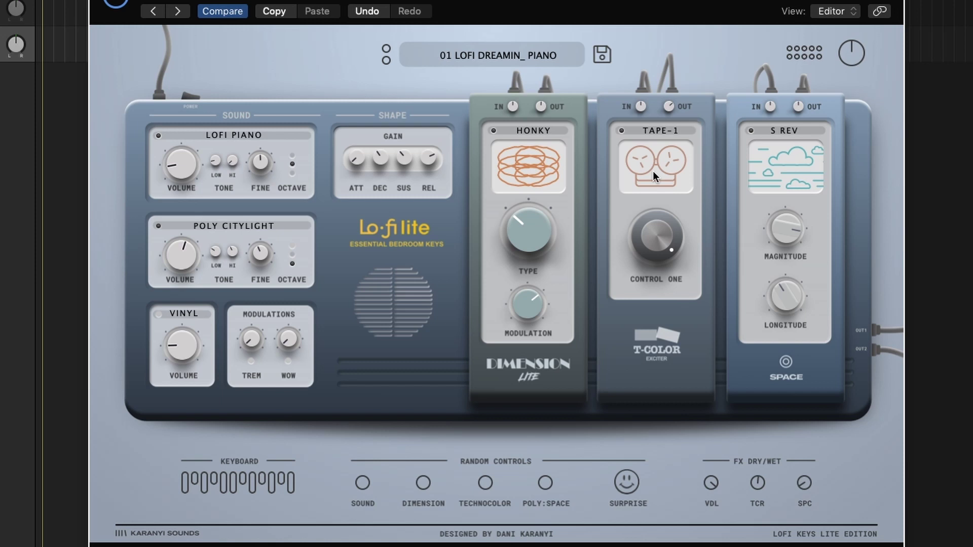
# Step: Replace LOFI PIANO with LOFI PIANET in the first sound slot
pyautogui.click(248, 134)
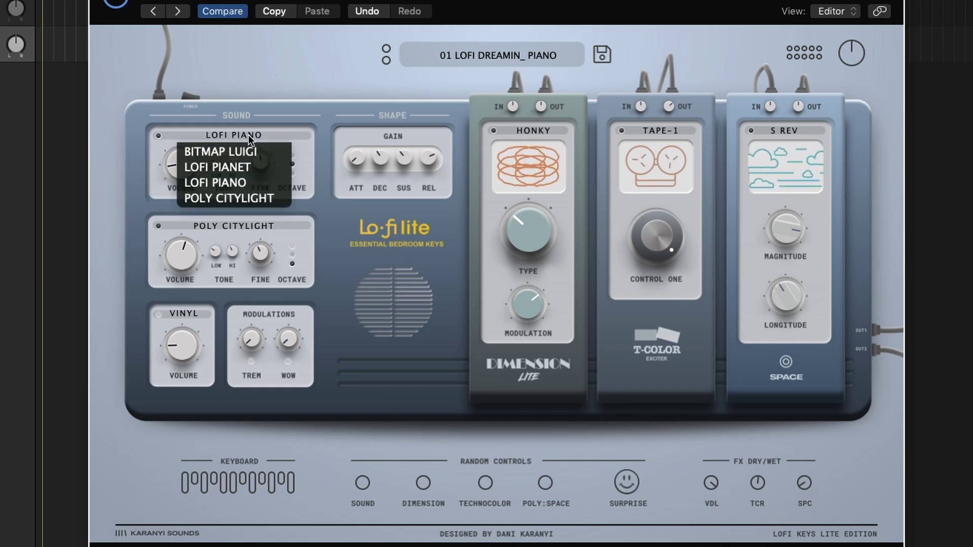
pyautogui.click(248, 132)
pyautogui.click(247, 132)
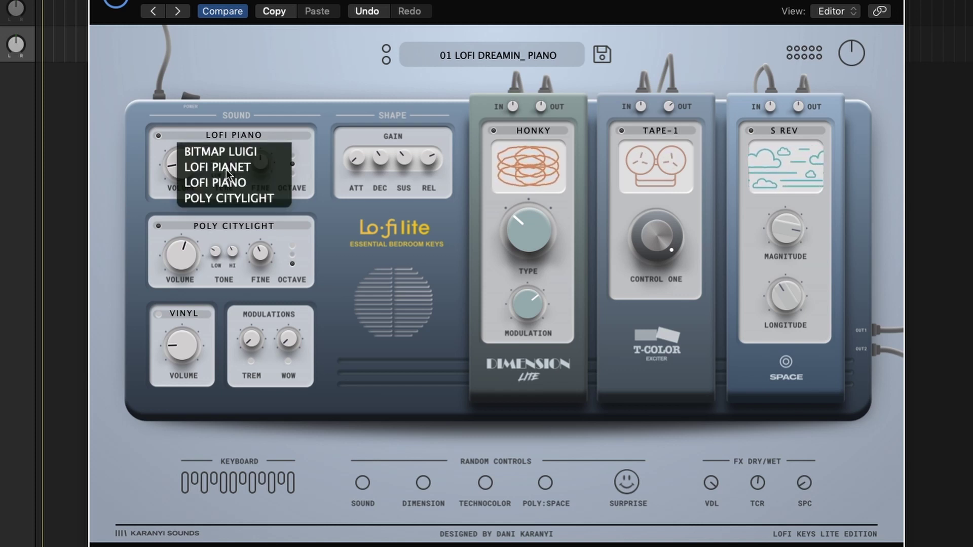
pyautogui.click(226, 169)
# Step: Replace POLY CITYLIGHT with BITMAP LUIGI, lower its volume and shift it up an octave
pyautogui.click(231, 226)
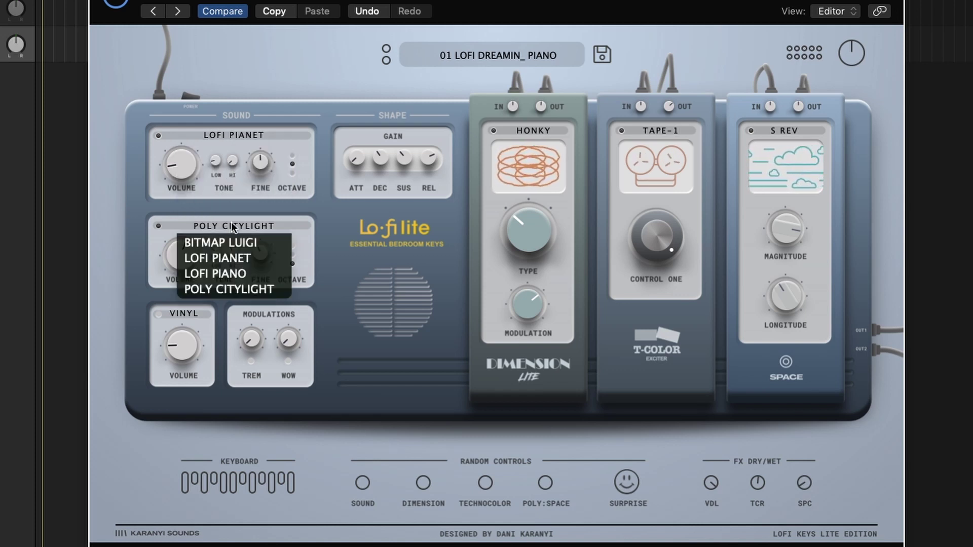
pyautogui.click(224, 242)
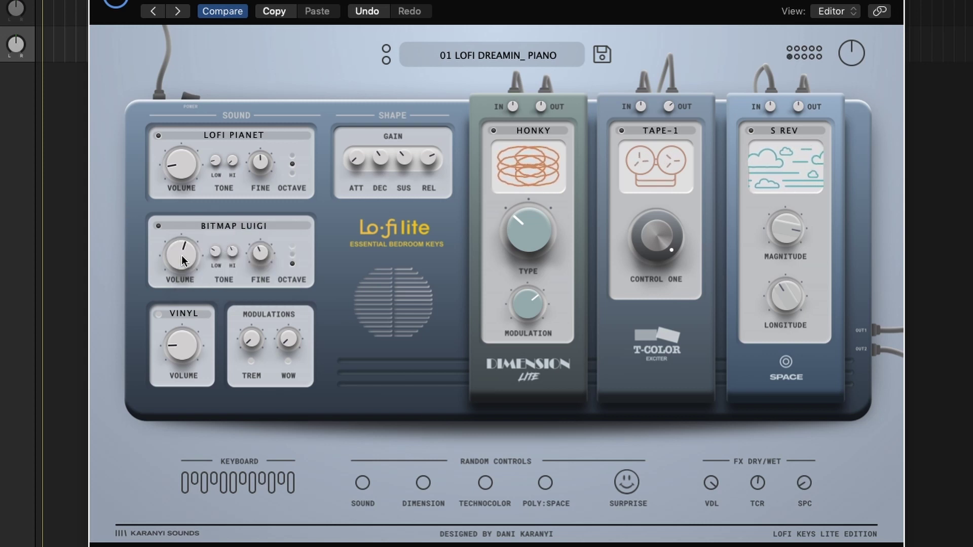
pyautogui.moveTo(183, 260); pyautogui.dragTo(186, 312)
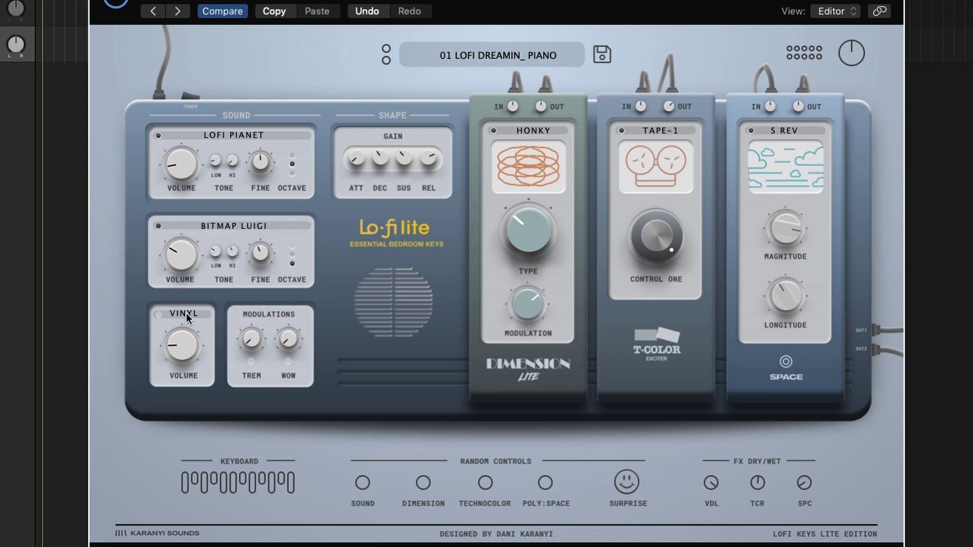
pyautogui.click(287, 248)
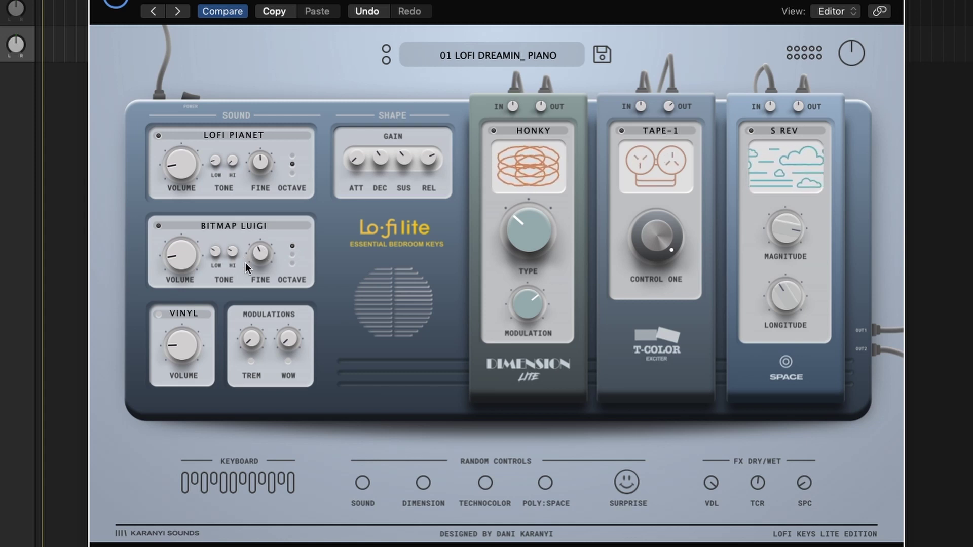
pyautogui.moveTo(172, 268); pyautogui.dragTo(179, 279)
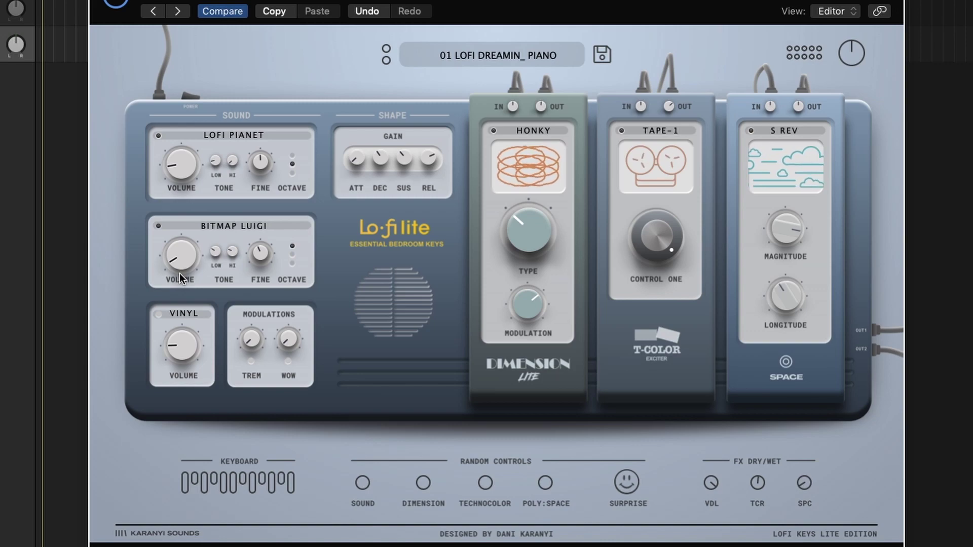
# Step: Randomise the patch to LOFI PIANET, LOFI PIANO, SLAP and TAPE, and close the Space plugin window
pyautogui.click(789, 147)
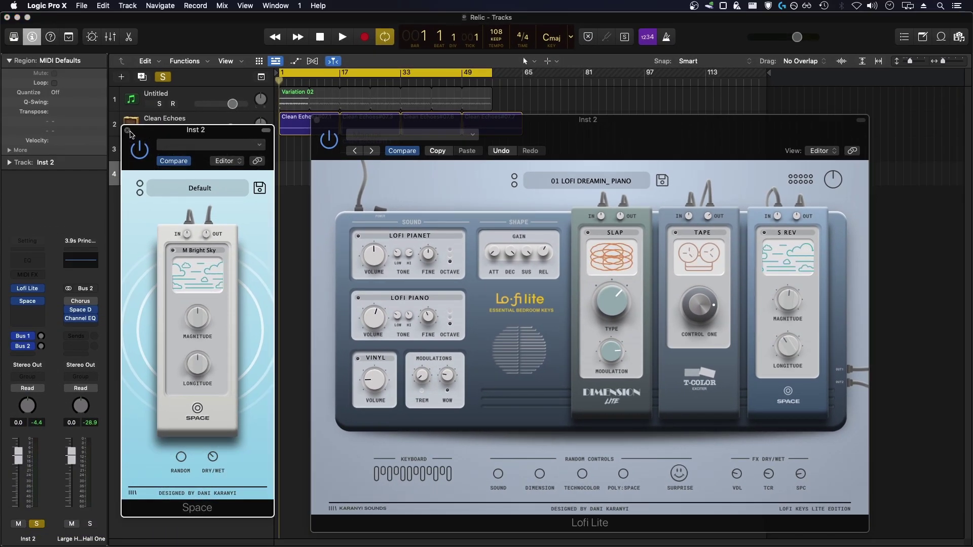
pyautogui.click(128, 131)
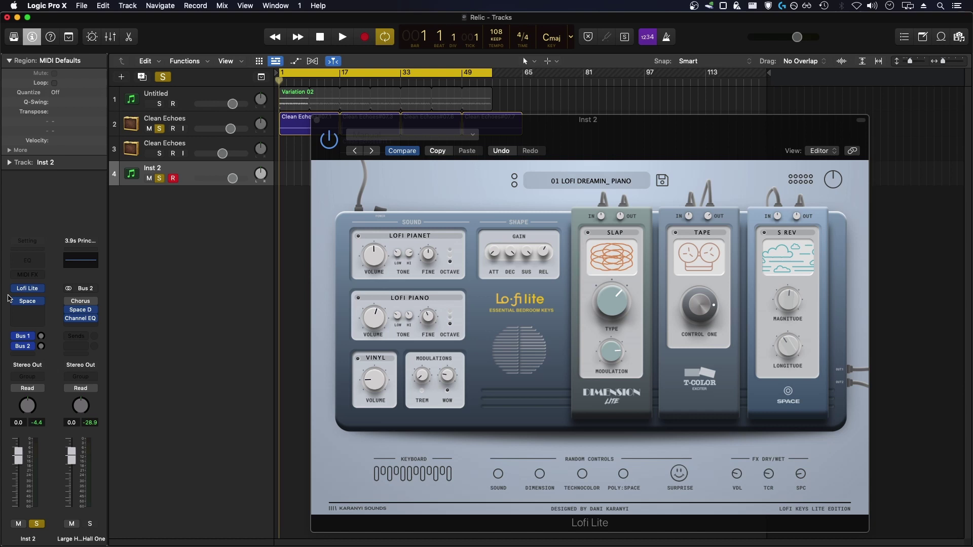
pyautogui.moveTo(17, 302)
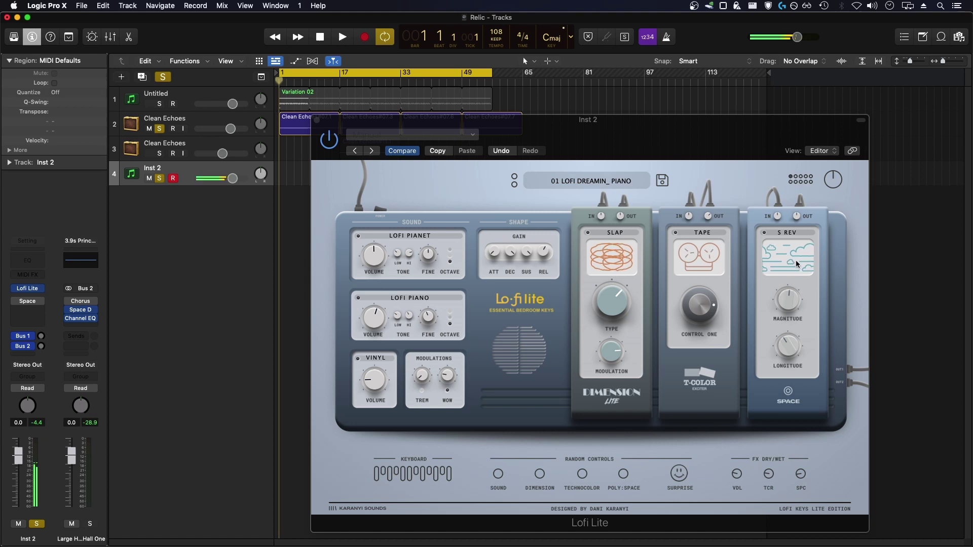
# Step: Change the Space reverb type from S REV to S WARM
pyautogui.click(795, 231)
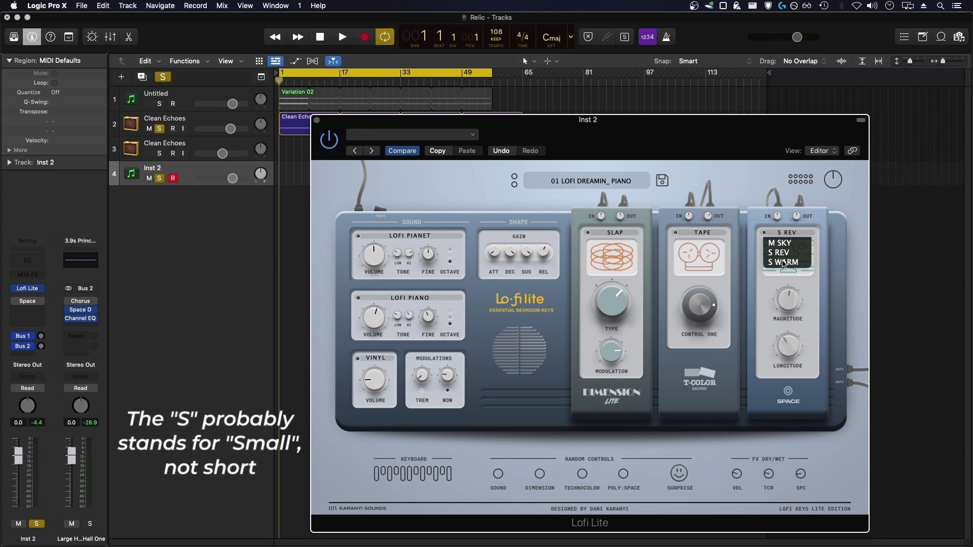
pyautogui.click(783, 262)
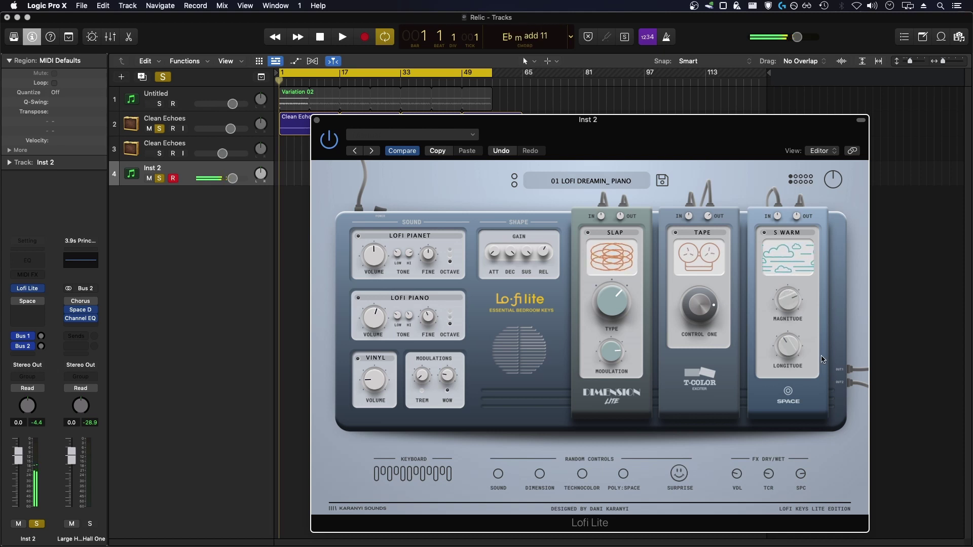
# Step: Change the Space reverb type from S WARM to M SKY
pyautogui.click(784, 233)
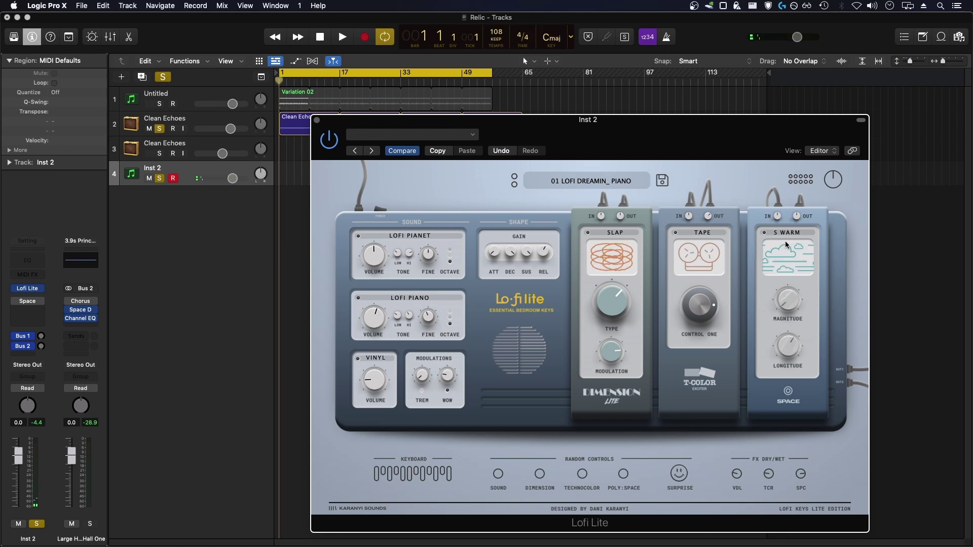
pyautogui.click(786, 245)
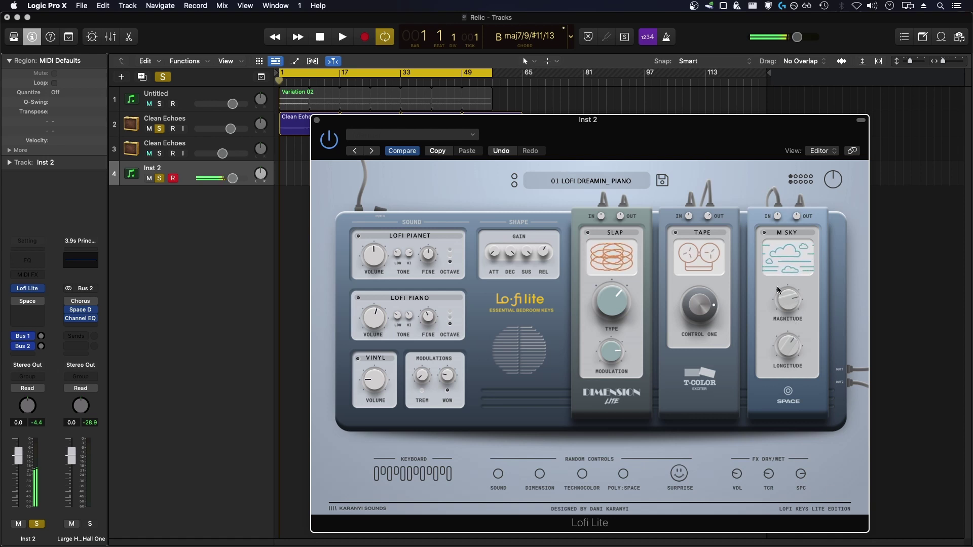
# Step: Change the Space reverb type from M SKY back to S REV
pyautogui.click(780, 257)
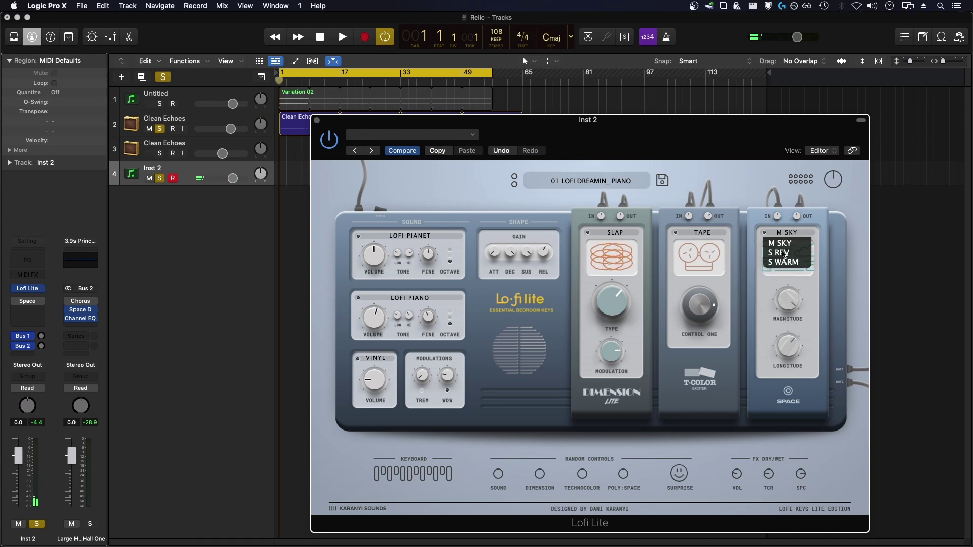
pyautogui.click(782, 253)
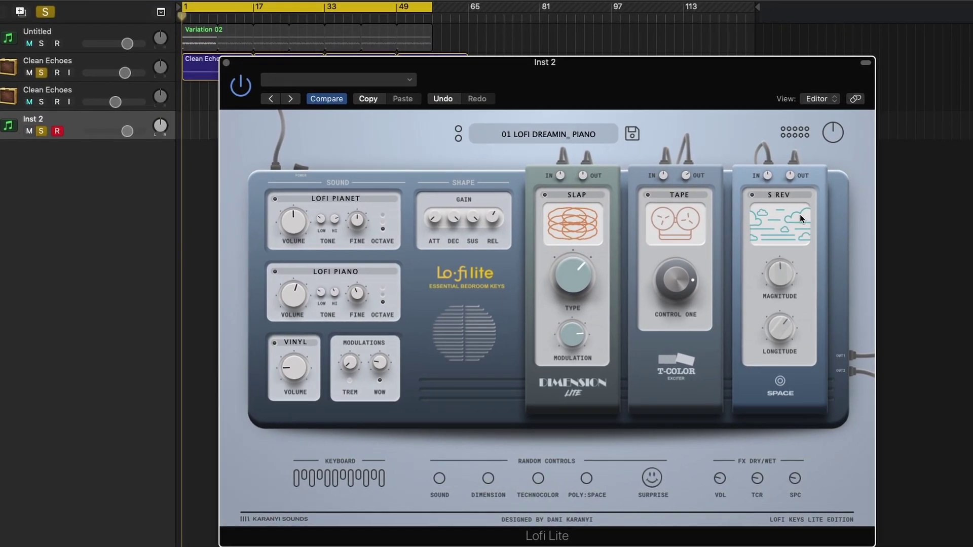
# Step: Change the Space reverb type from S REV back to S WARM
pyautogui.click(784, 222)
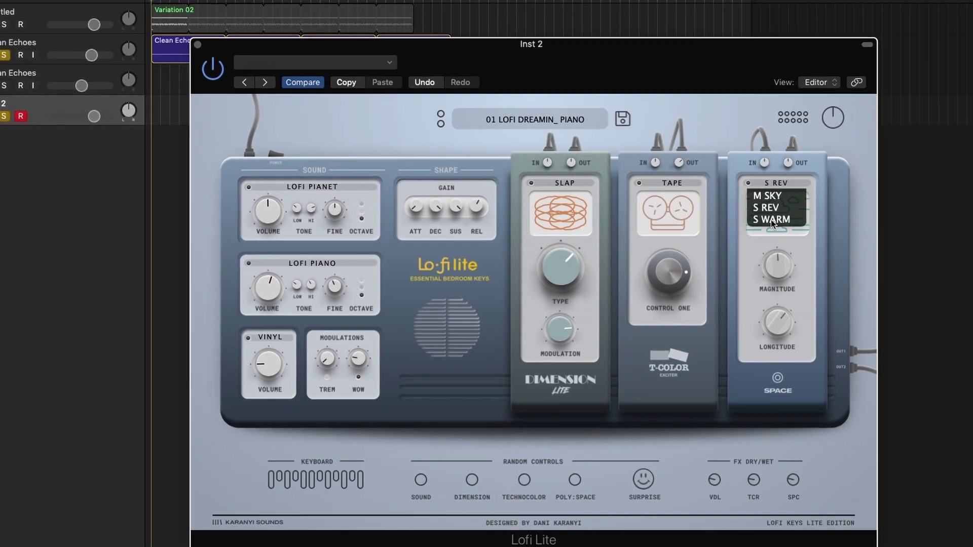
pyautogui.click(772, 221)
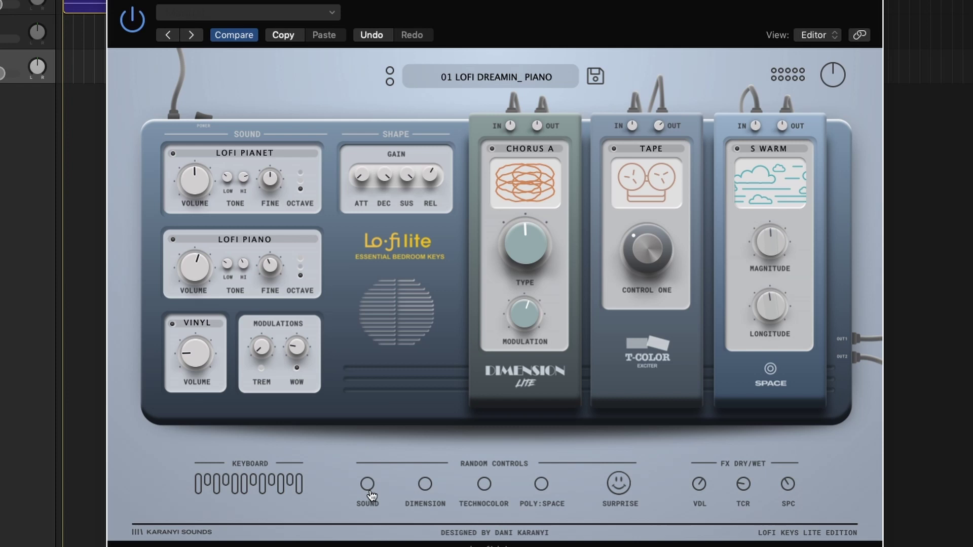
# Step: Randomize the Dimension and Technocolor pedals, then randomize the whole patch
pyautogui.click(425, 486)
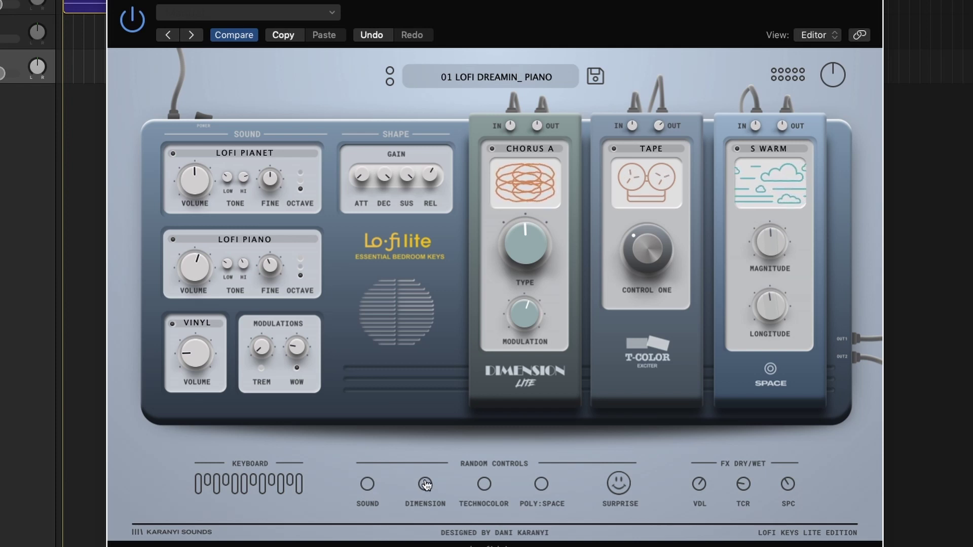
pyautogui.click(484, 486)
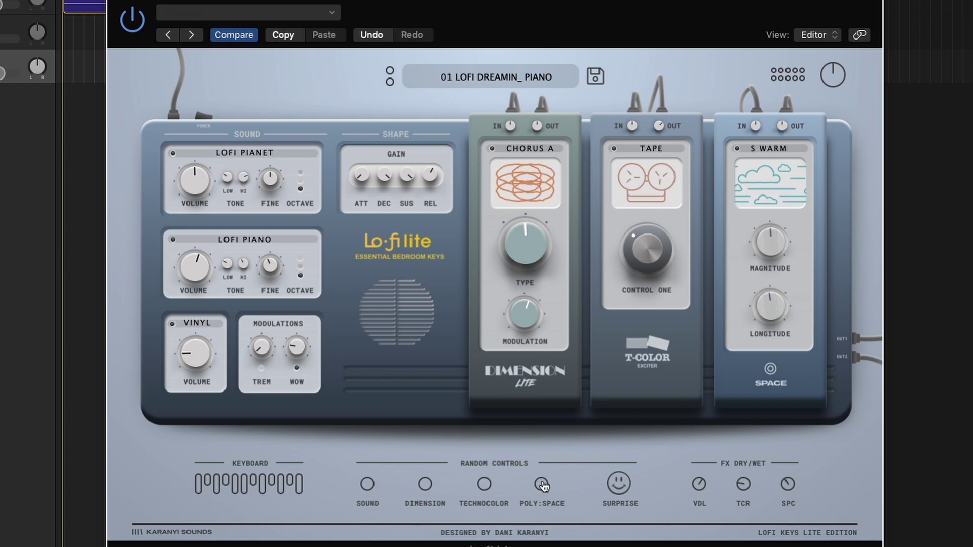
pyautogui.click(620, 483)
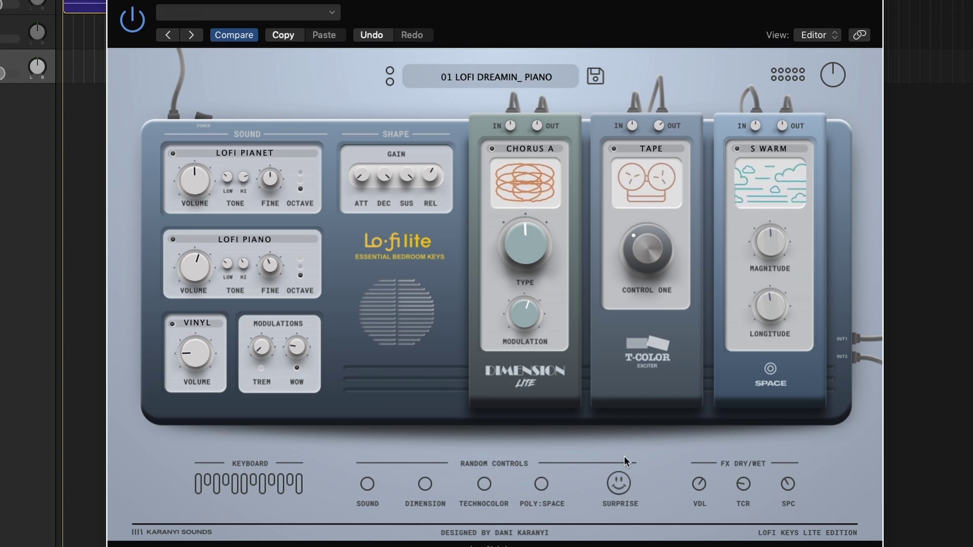
# Step: Randomize sounds, Dimension, tape and Space, landing on Lofi Piano, Poly Citylight, Slap and Satura
pyautogui.click(367, 483)
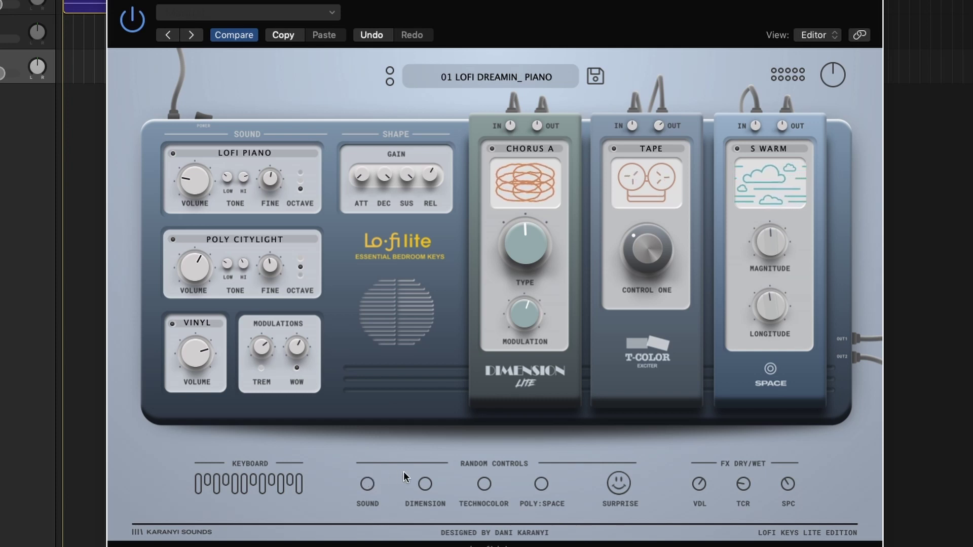
pyautogui.click(425, 484)
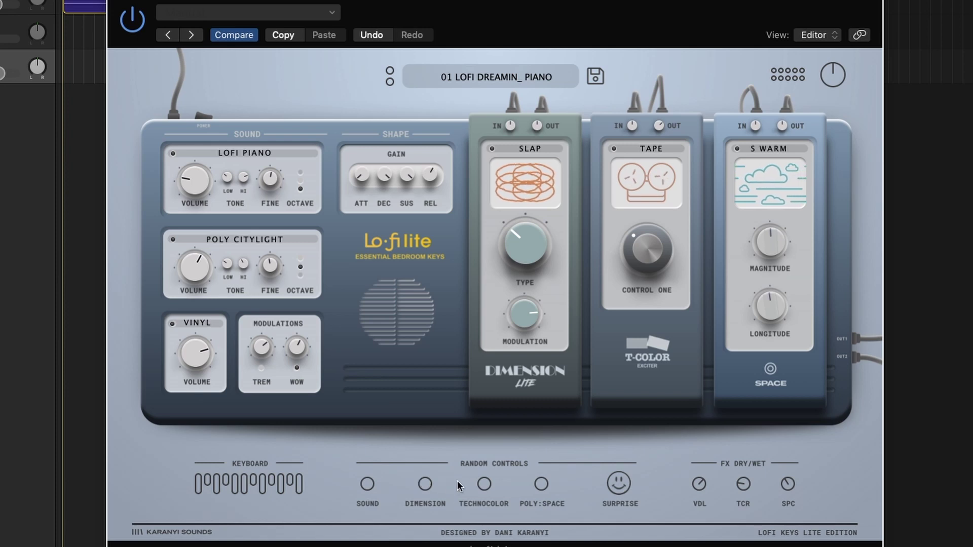
pyautogui.click(483, 485)
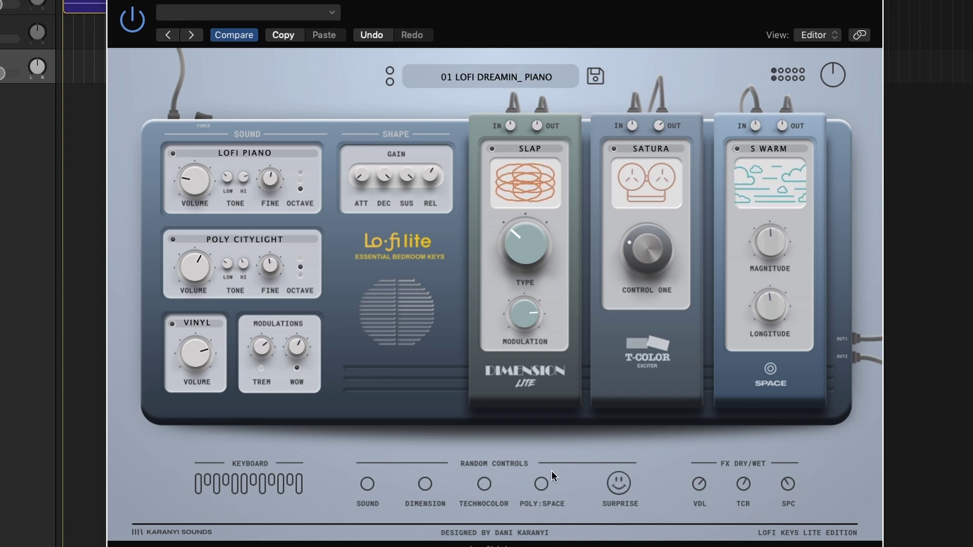
pyautogui.click(540, 486)
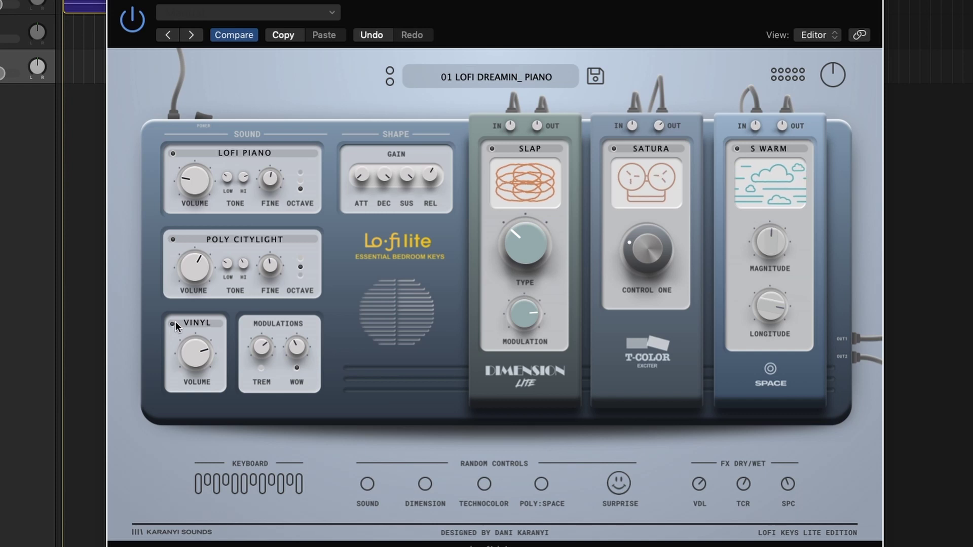
# Step: Lower the Vinyl noise volume to about nine o'clock, then nudge it up slightly
pyautogui.moveTo(216, 361); pyautogui.dragTo(219, 545)
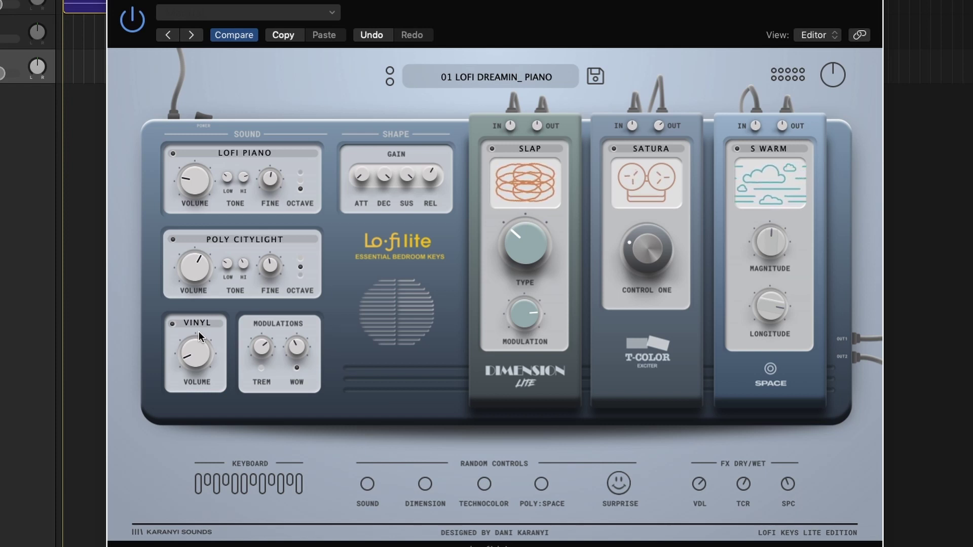
pyautogui.moveTo(199, 332); pyautogui.dragTo(198, 323)
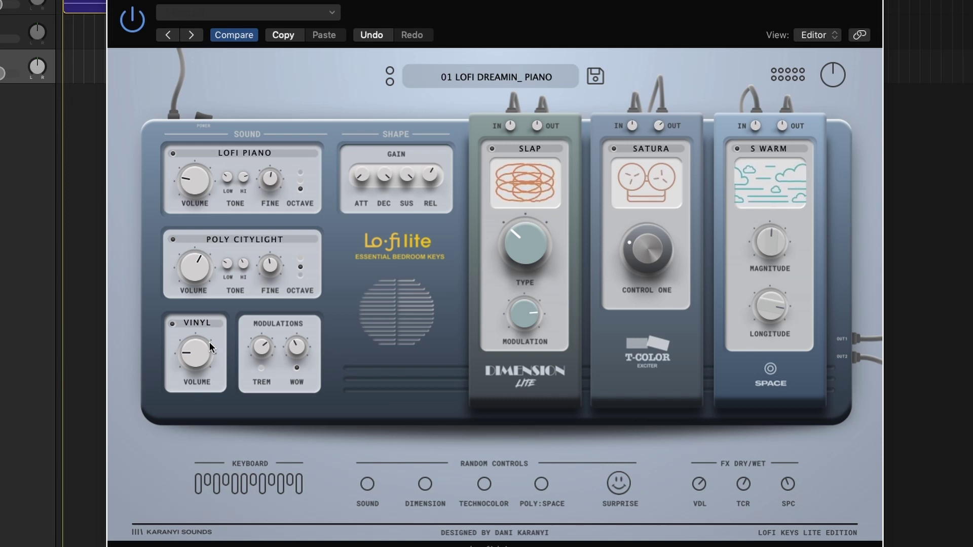
# Step: Switch the noise source from Vinyl to CAS B and raise its volume to about eleven o'clock
pyautogui.click(212, 352)
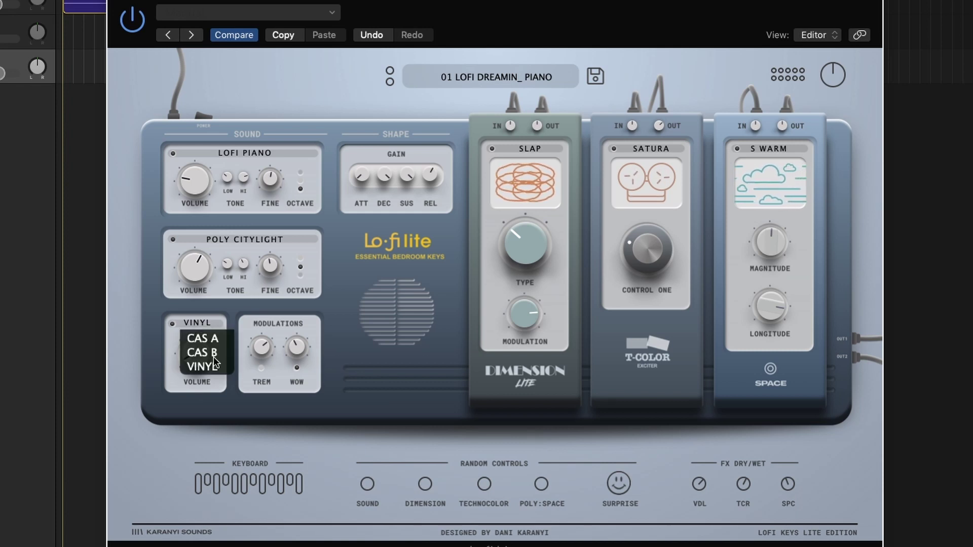
pyautogui.click(210, 353)
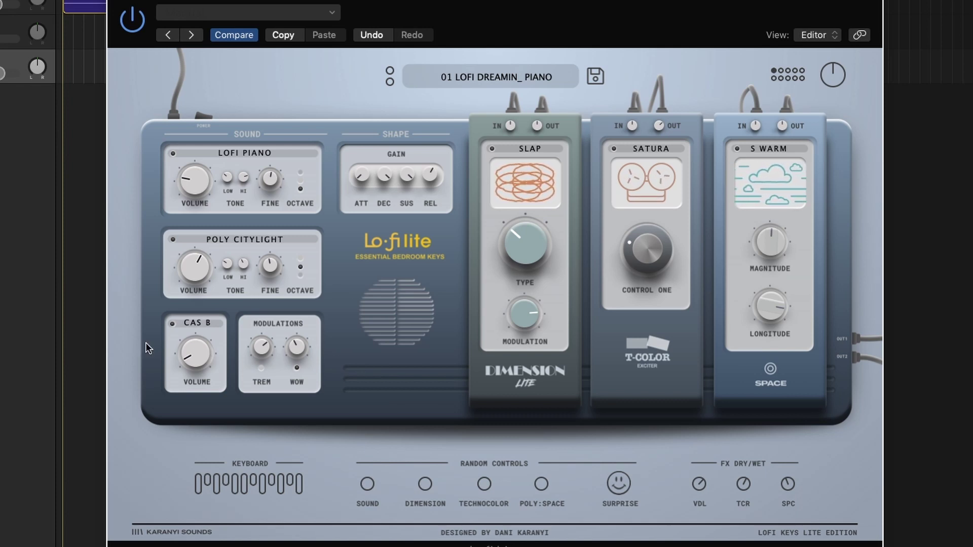
pyautogui.moveTo(198, 332); pyautogui.dragTo(195, 287)
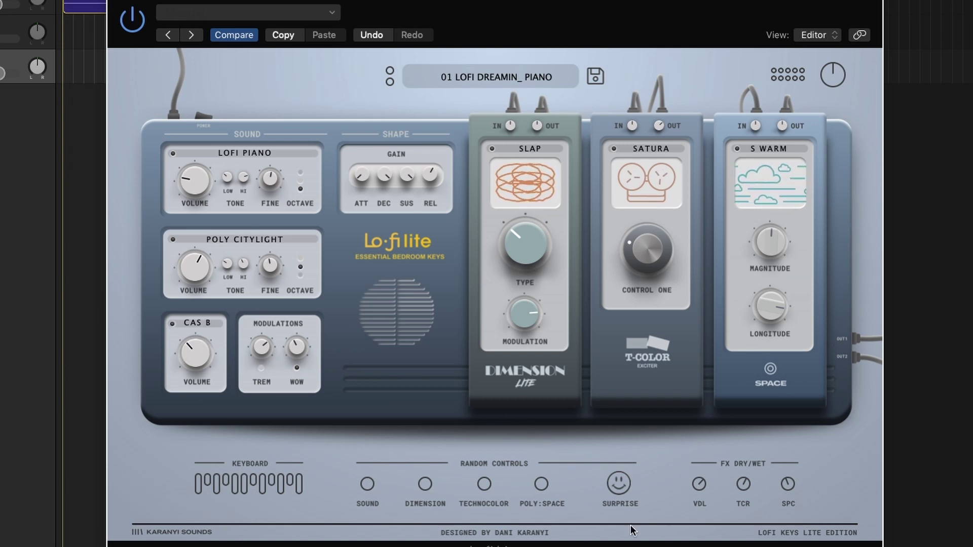
# Step: Randomize the whole patch twice, lower the CAS A noise volume, and re-randomize the sound sources
pyautogui.click(617, 485)
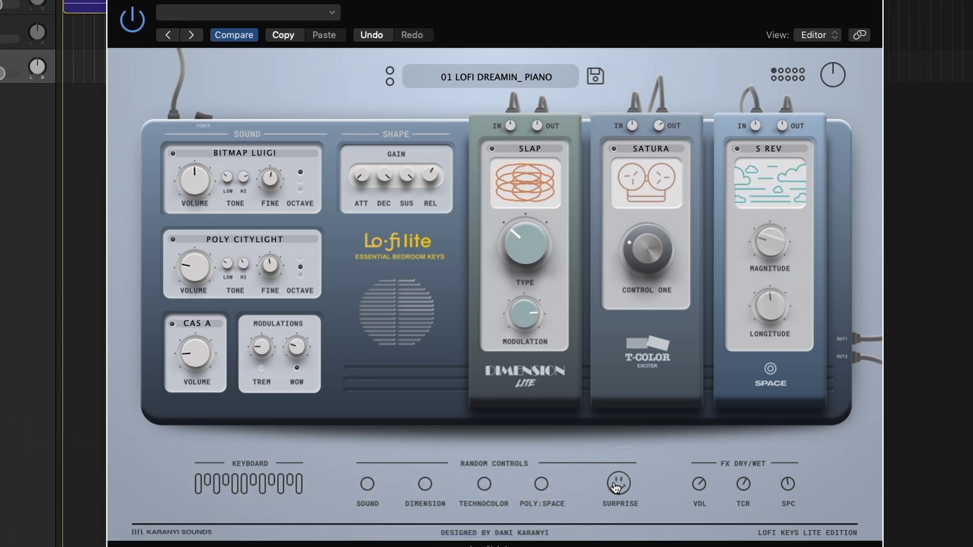
pyautogui.click(617, 485)
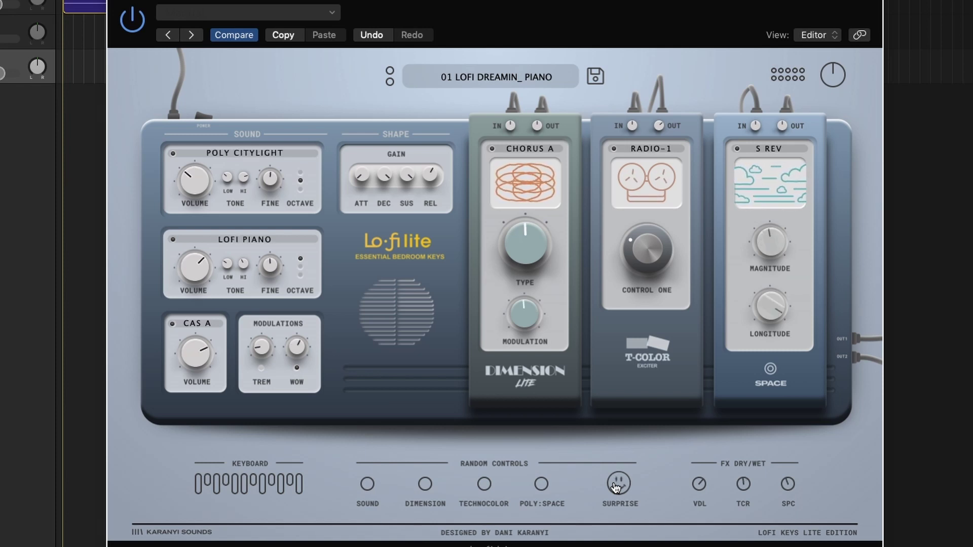
pyautogui.moveTo(199, 348); pyautogui.dragTo(221, 491)
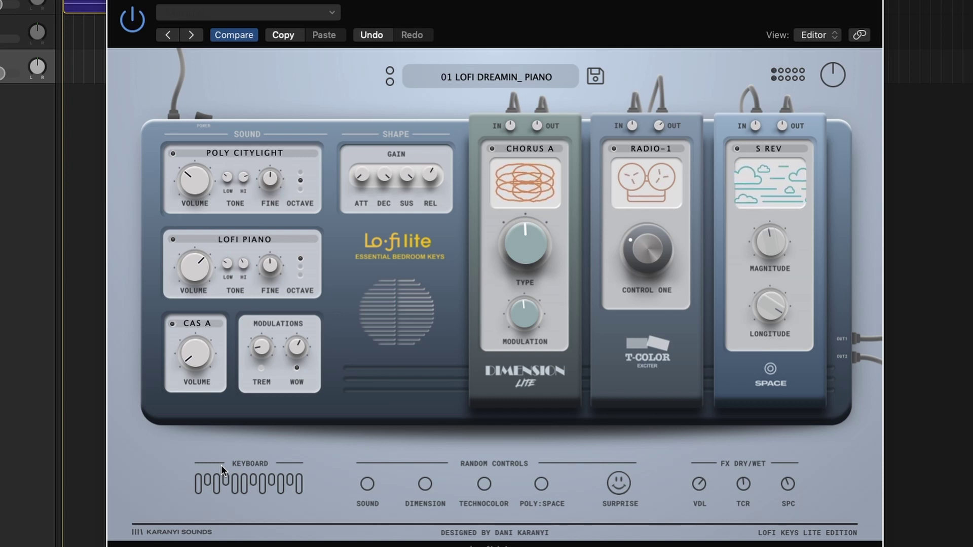
pyautogui.click(368, 485)
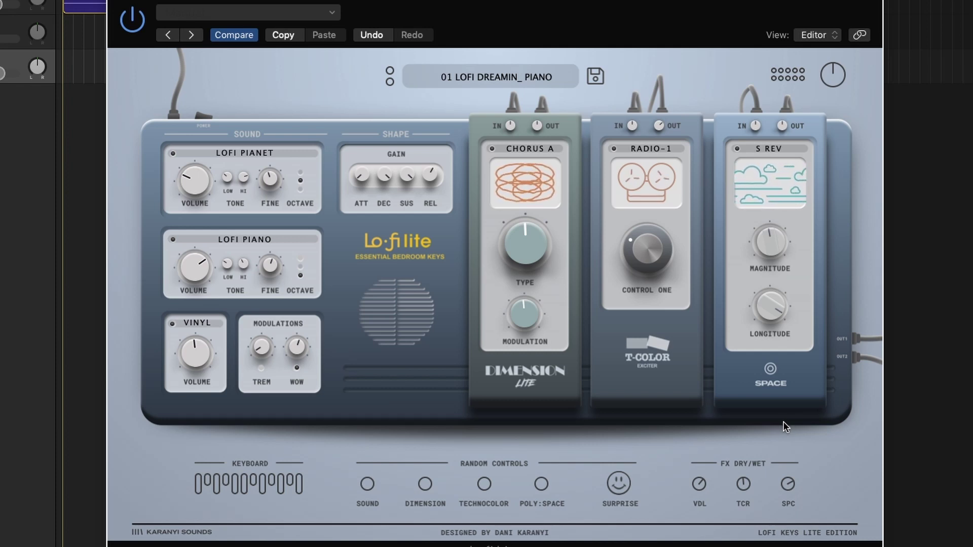
# Step: Load the Keys _ Wireless Piano preset and reshuffle sounds to Lofi Pianet and Poly Citylight
pyautogui.click(619, 483)
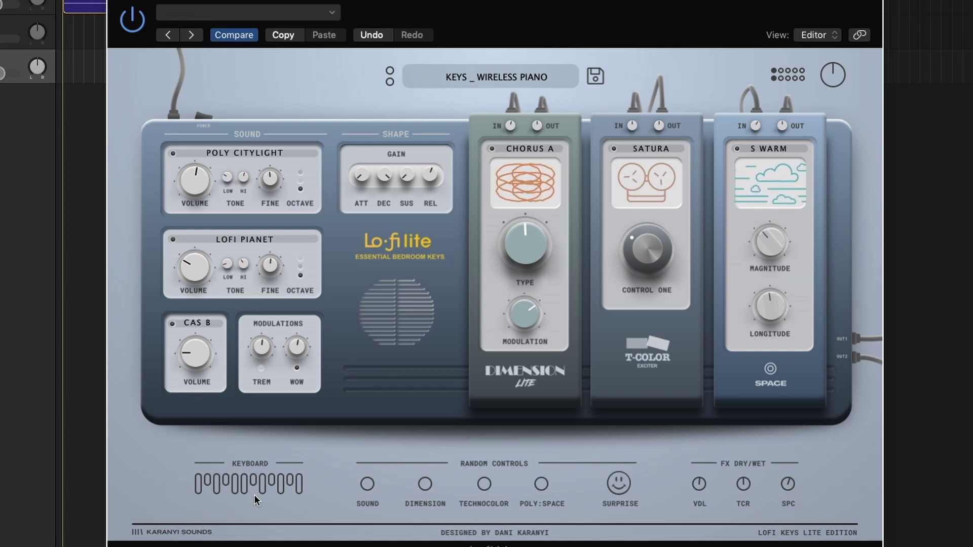
pyautogui.click(368, 486)
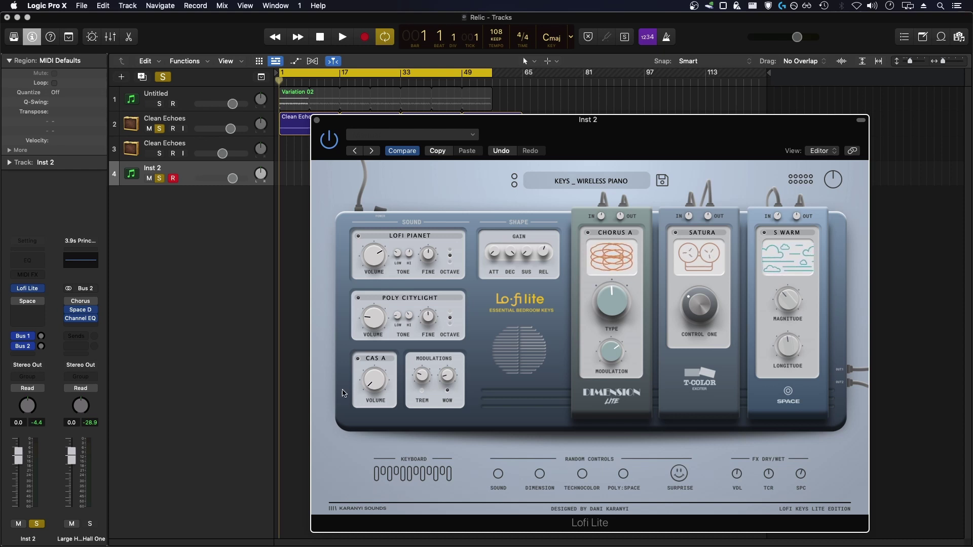
pyautogui.click(394, 238)
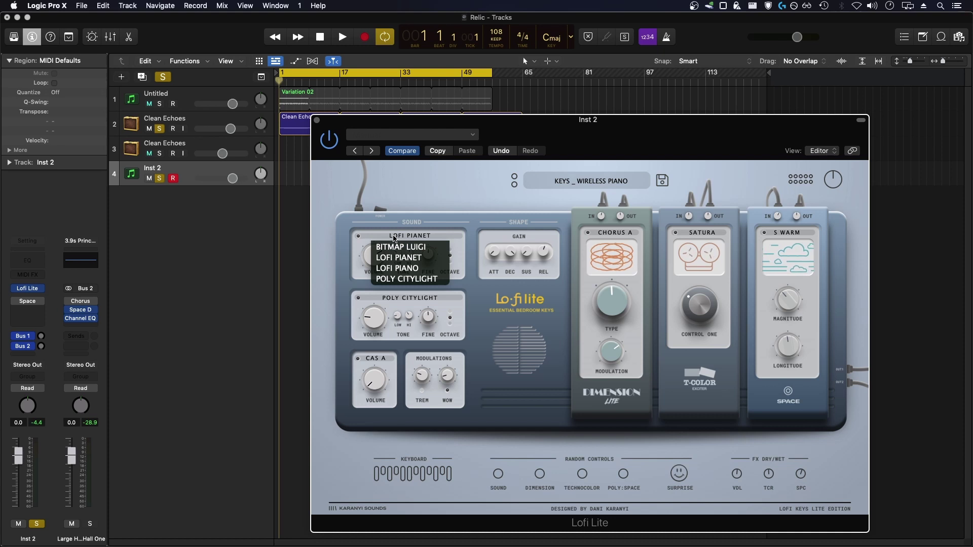
pyautogui.click(376, 372)
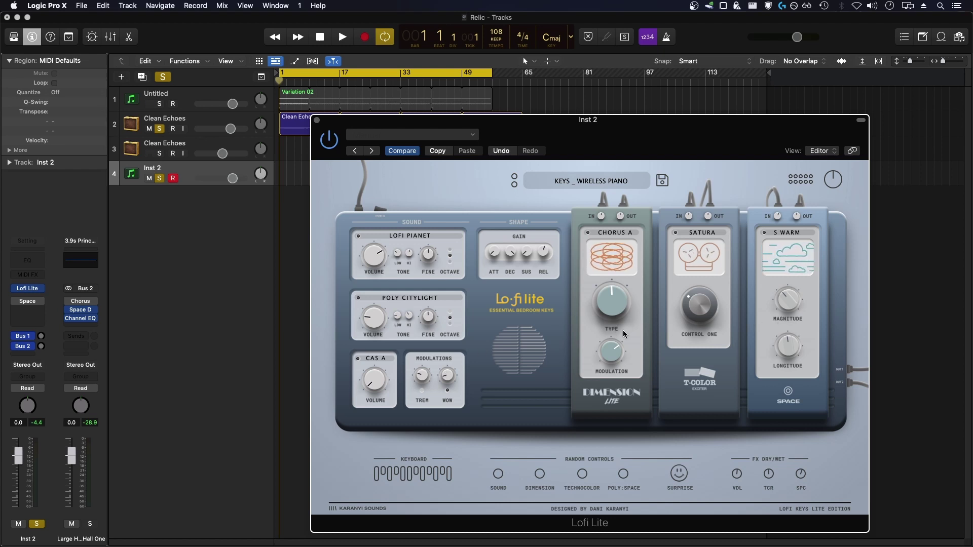
pyautogui.moveTo(621, 262)
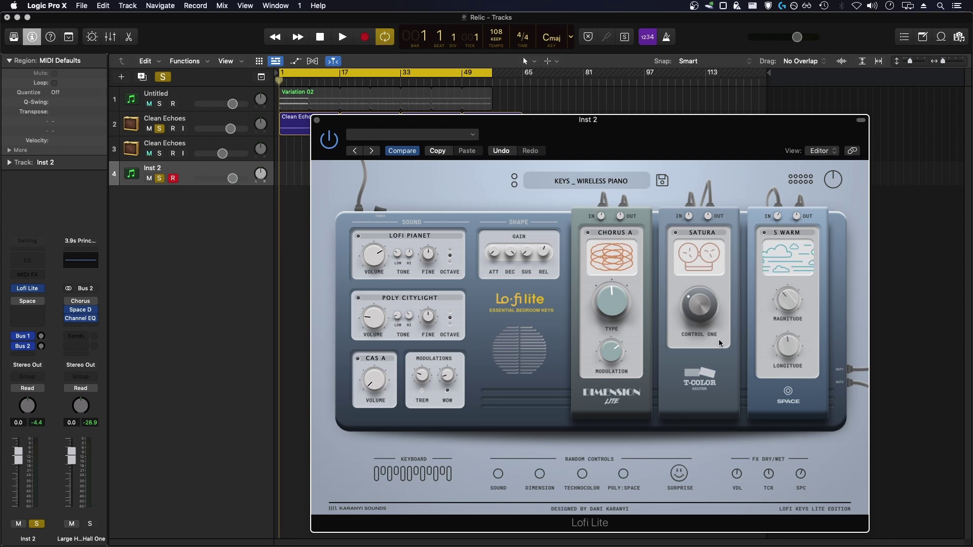
# Step: Turn the Satura pedal's Control One knob up toward the upper right
pyautogui.moveTo(701, 310); pyautogui.dragTo(664, 244)
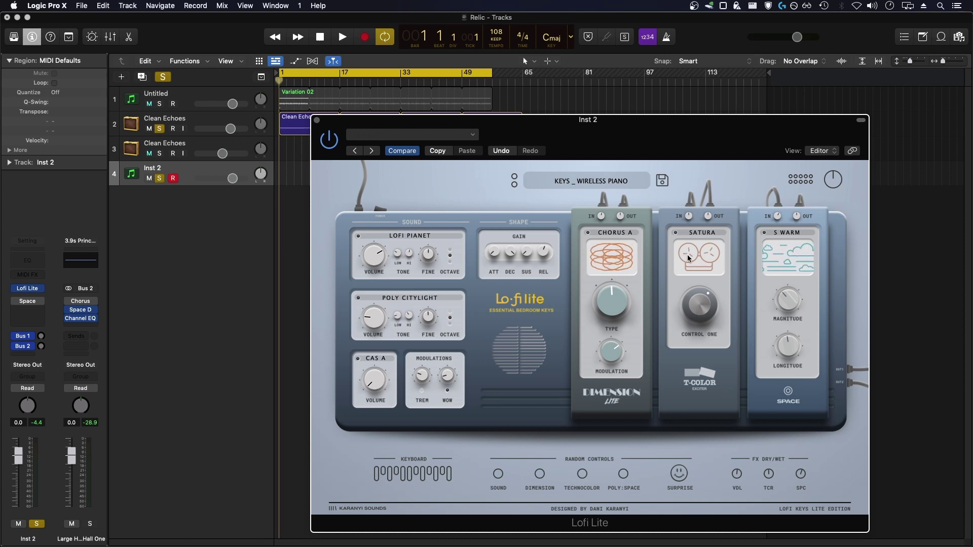